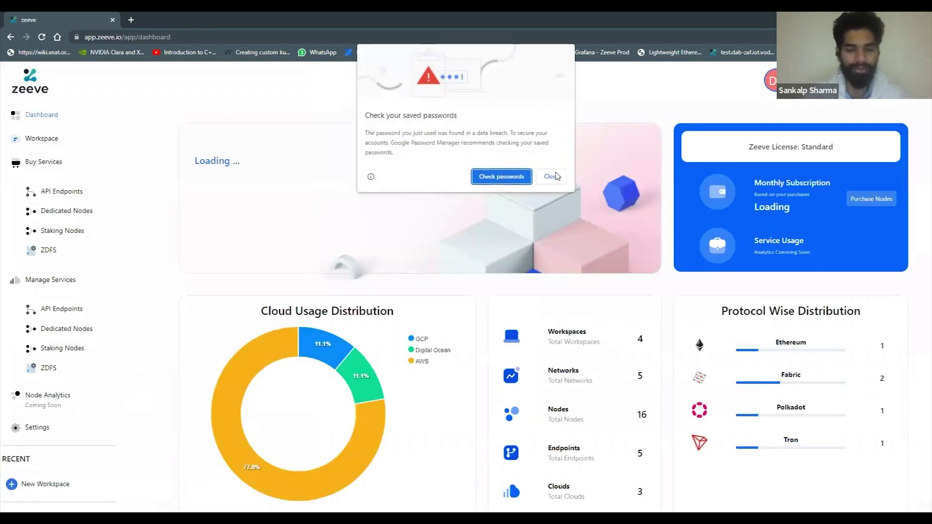
# - Dismiss the saved-passwords warning and look over the dashboard's usage and protocol summaries
pyautogui.press('Escape')
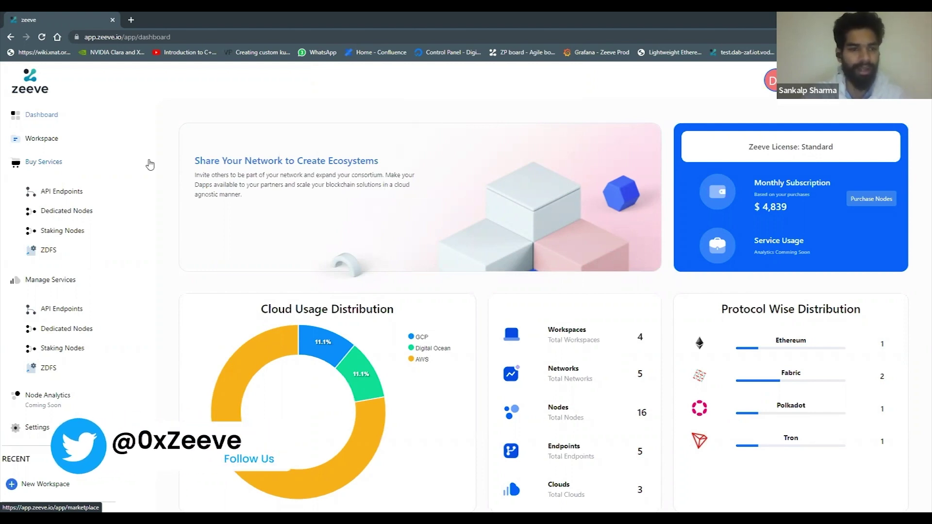
pyautogui.scroll(-1, 150, 165)
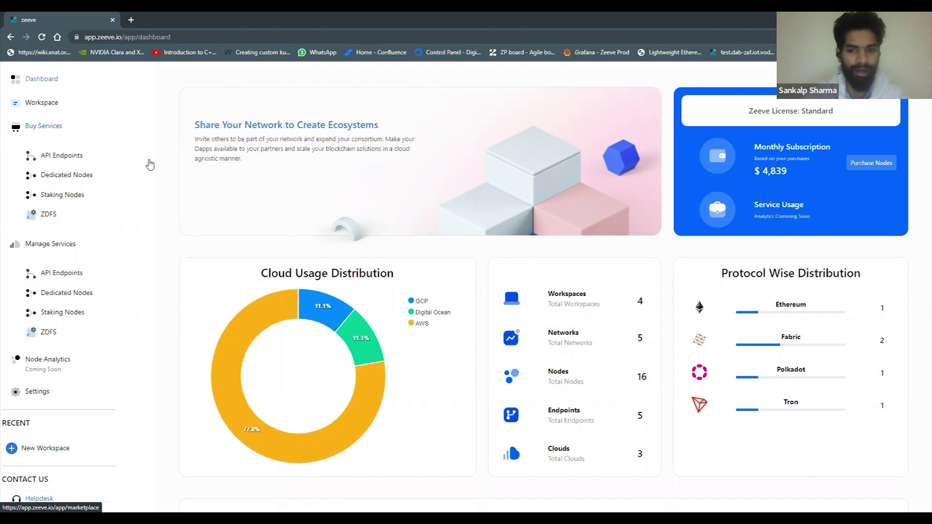
pyautogui.scroll(-2, 150, 165)
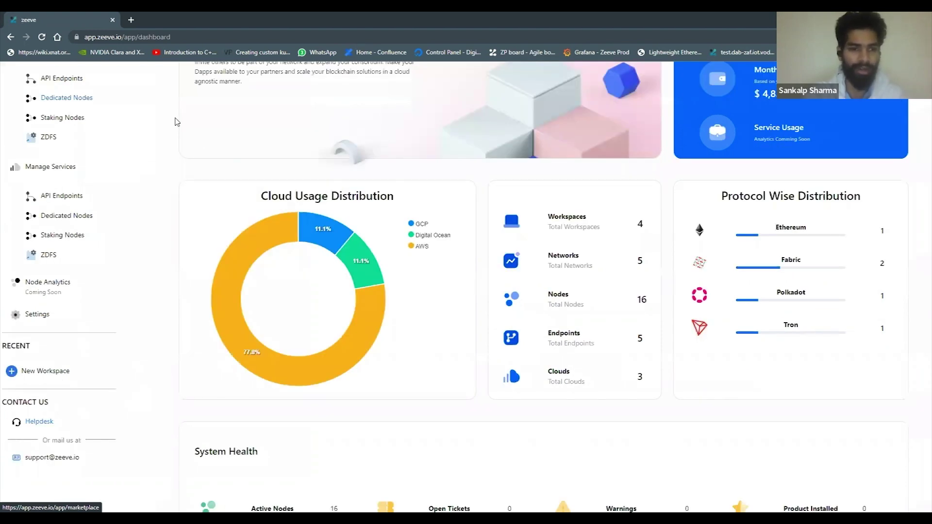
pyautogui.scroll(3, 173, 122)
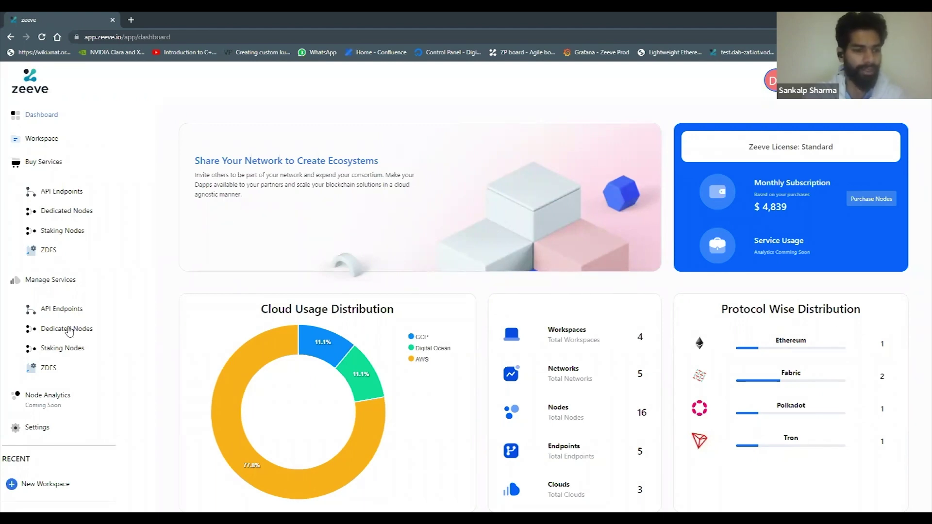
# - Open the managed dedicated nodes, start adding a network, and go to buy a new subscription
pyautogui.click(69, 330)
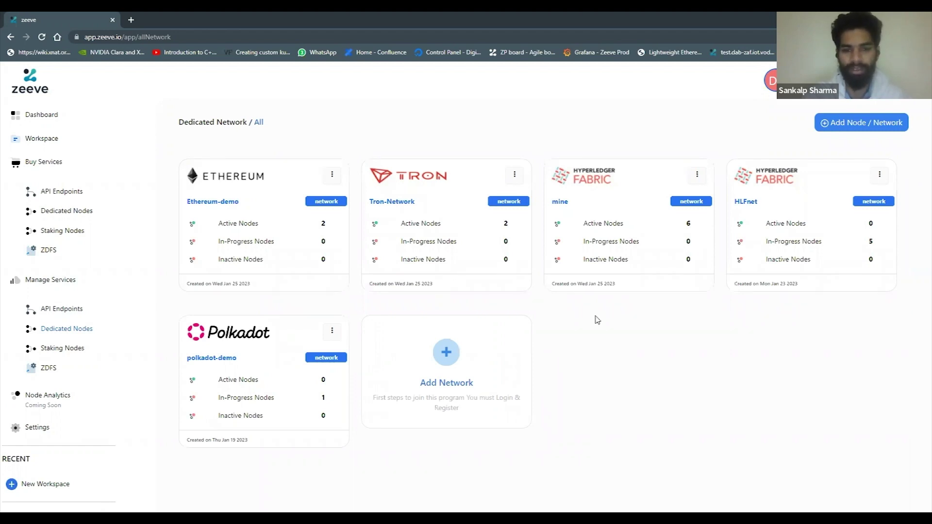
pyautogui.click(448, 356)
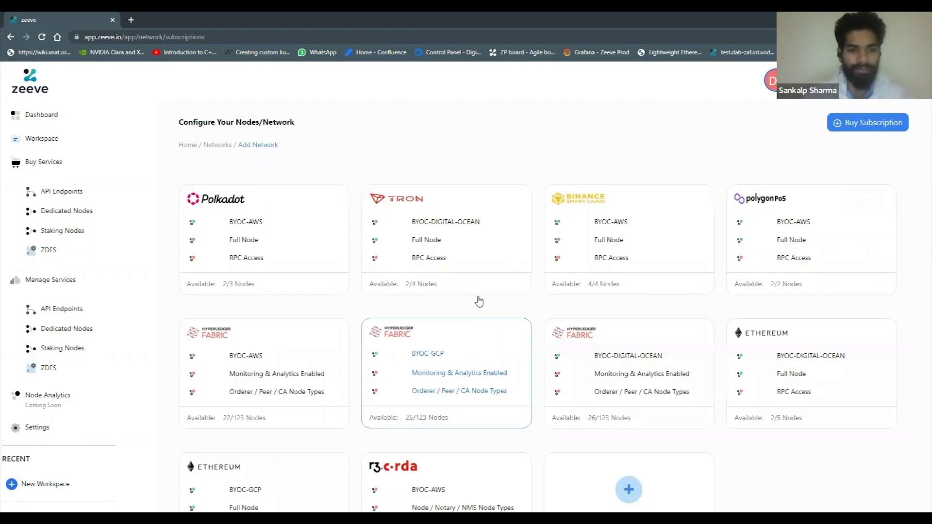
pyautogui.scroll(-1, 478, 302)
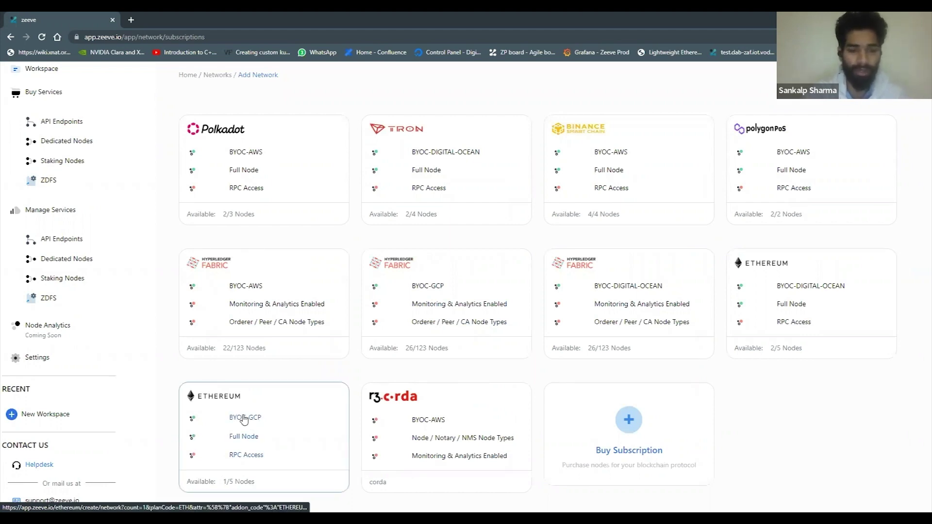
pyautogui.click(647, 437)
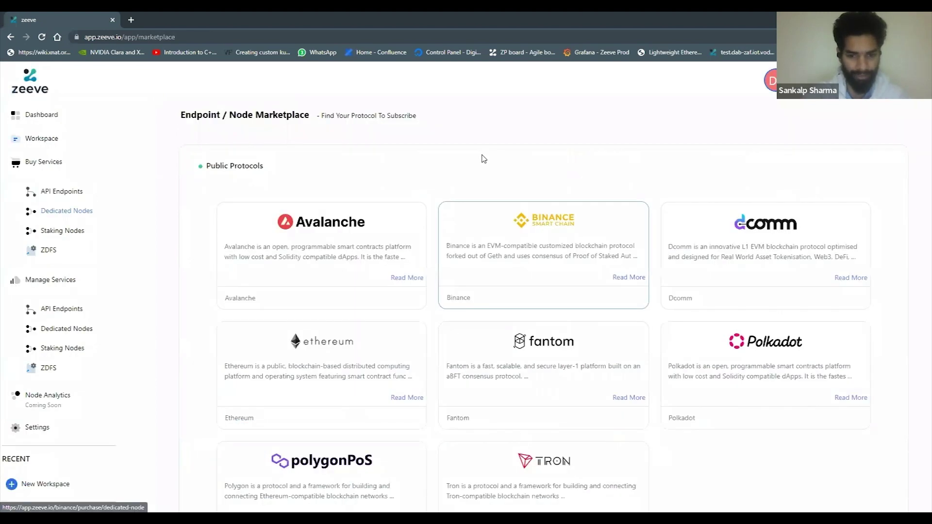
# - Choose Ethereum from the public protocols in the node marketplace
pyautogui.scroll(-3, 483, 159)
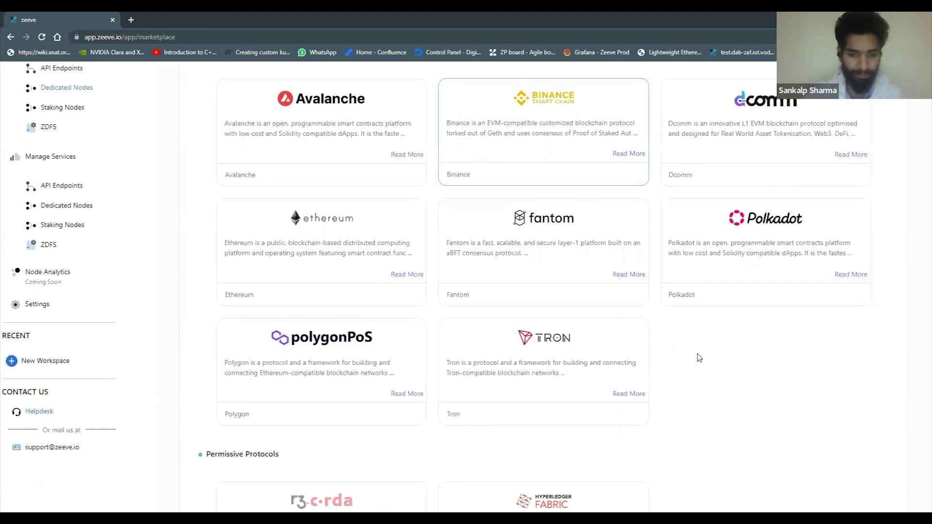
pyautogui.scroll(2, 690, 357)
pyautogui.scroll(1, 346, 339)
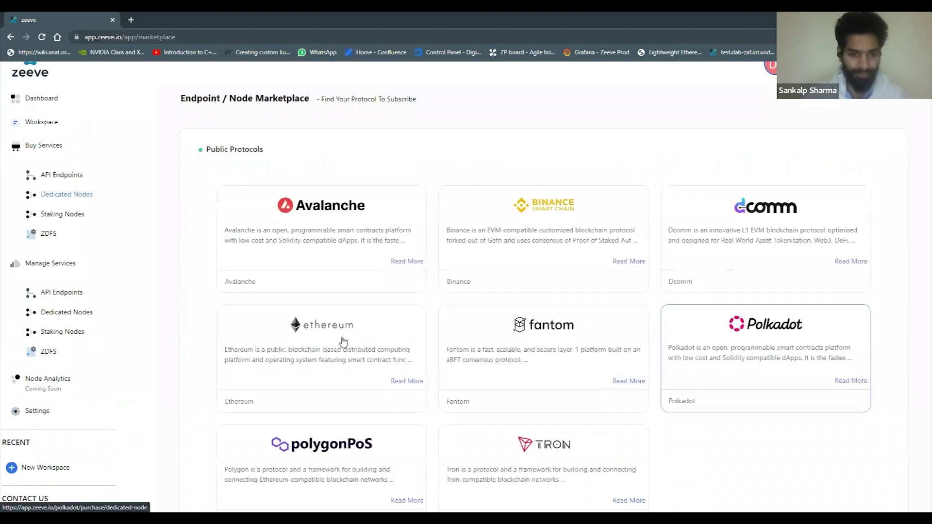
pyautogui.click(344, 341)
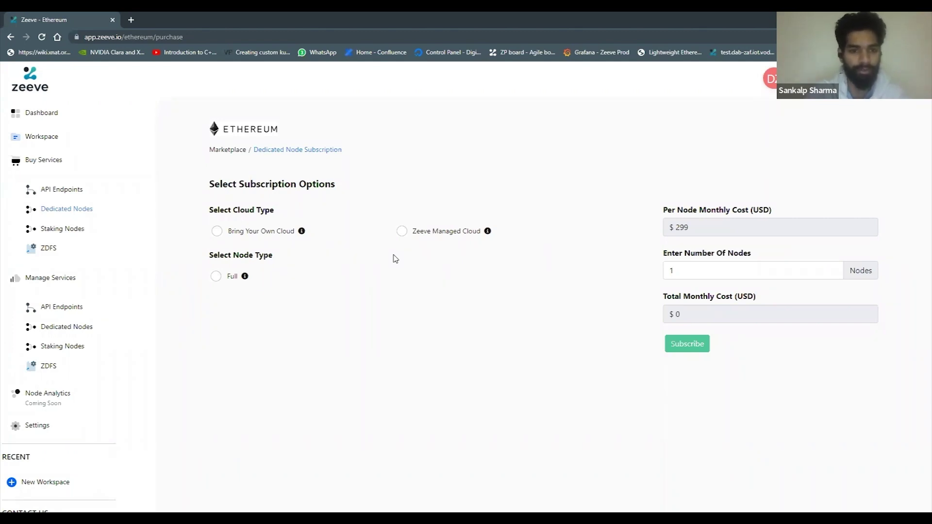
# - Subscribe to 1 full Ethereum node with Bring Your Own Cloud on AWS and complete the purchase
pyautogui.click(218, 232)
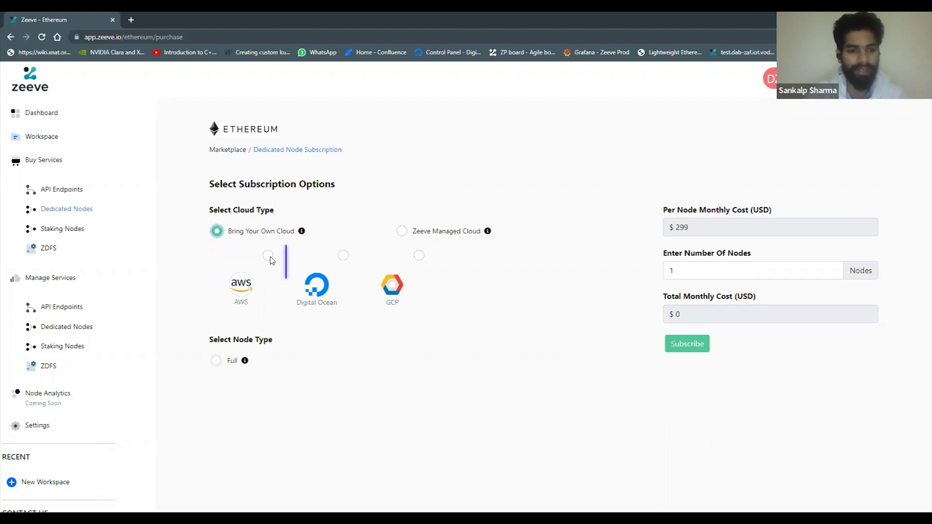
pyautogui.click(269, 256)
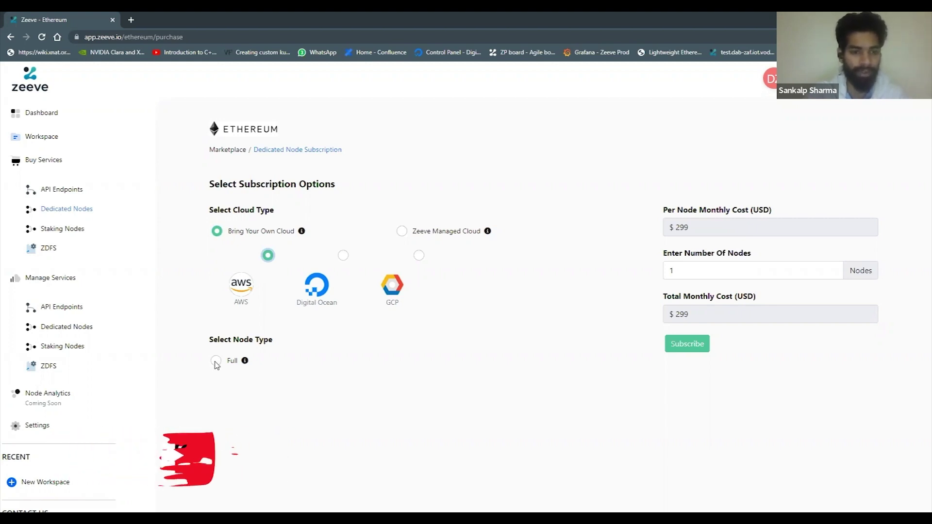
pyautogui.click(216, 362)
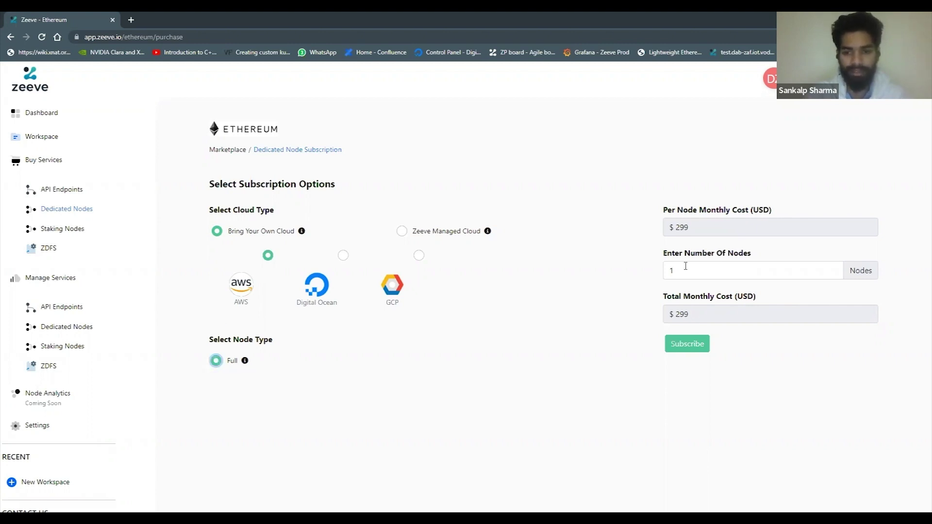
pyautogui.doubleClick(669, 268)
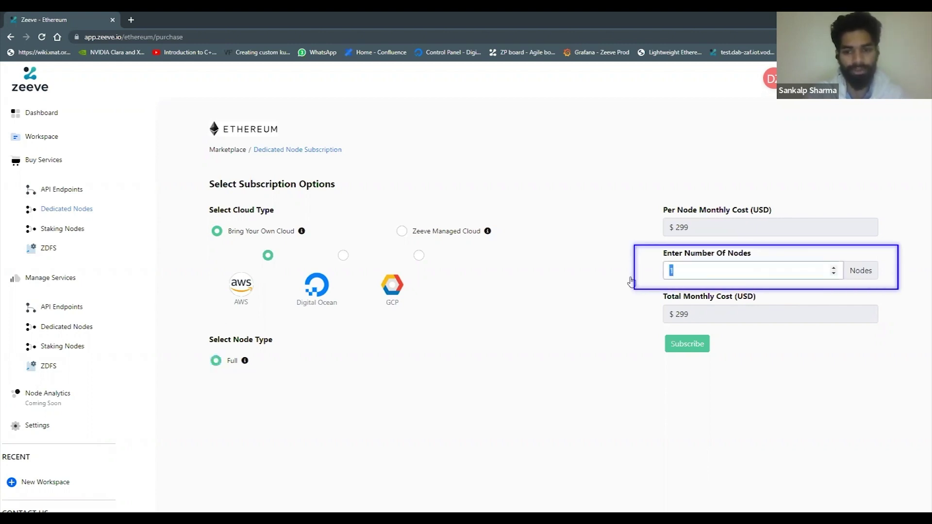
pyautogui.click(631, 282)
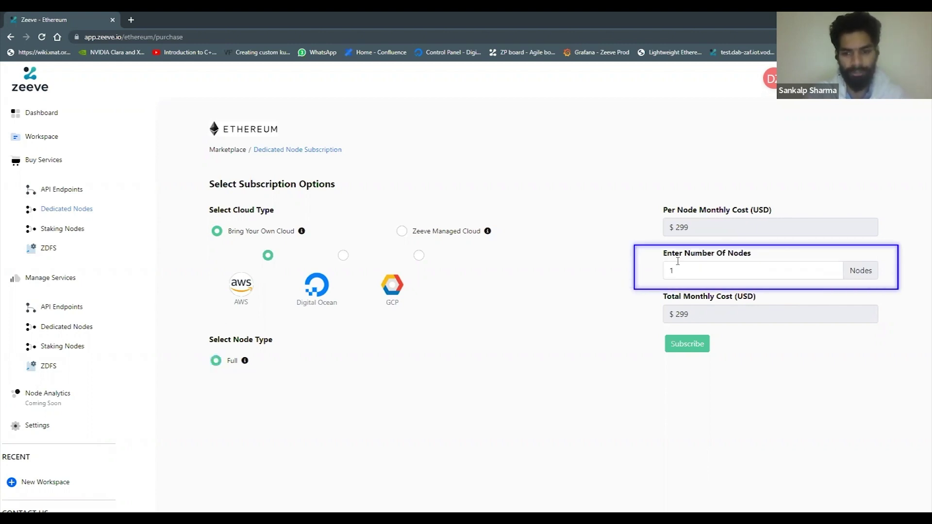
pyautogui.click(689, 349)
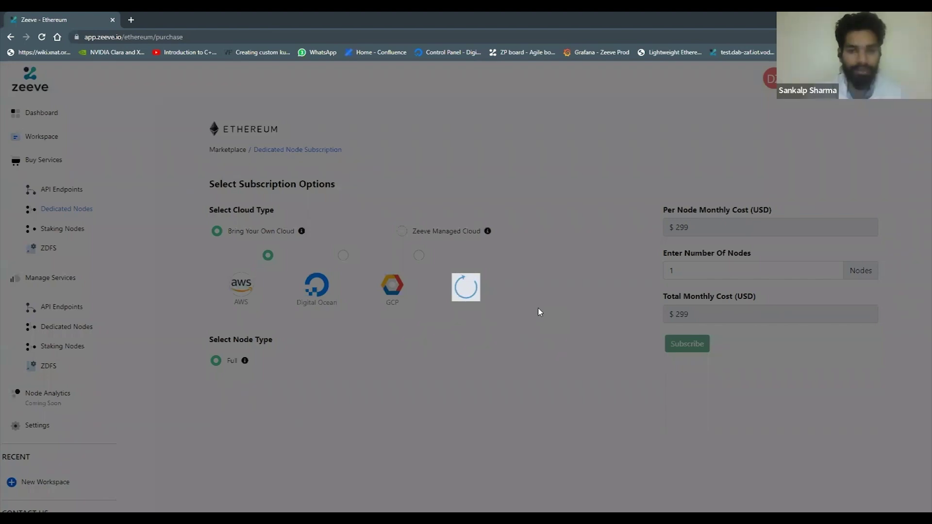
pyautogui.click(484, 314)
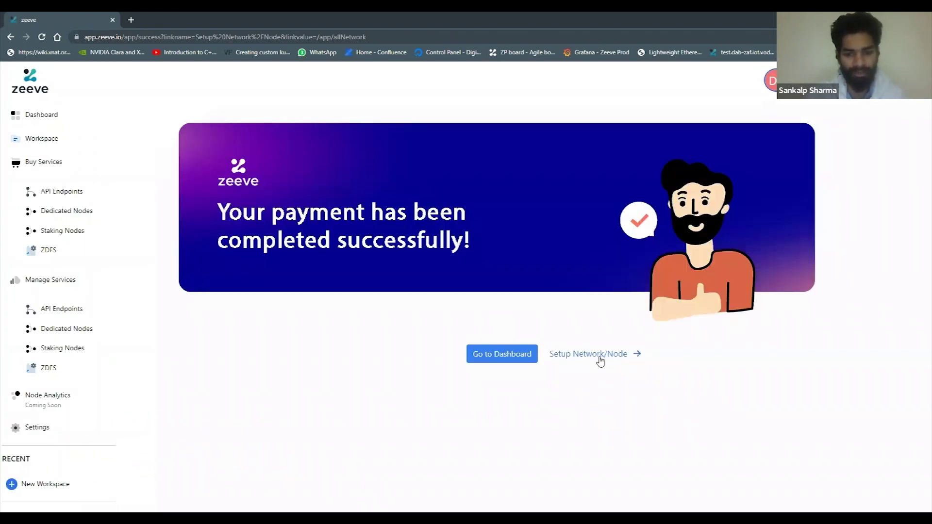
# - Go to the network setup and add a network using the Ethereum BYOC-AWS full node subscription
pyautogui.click(600, 362)
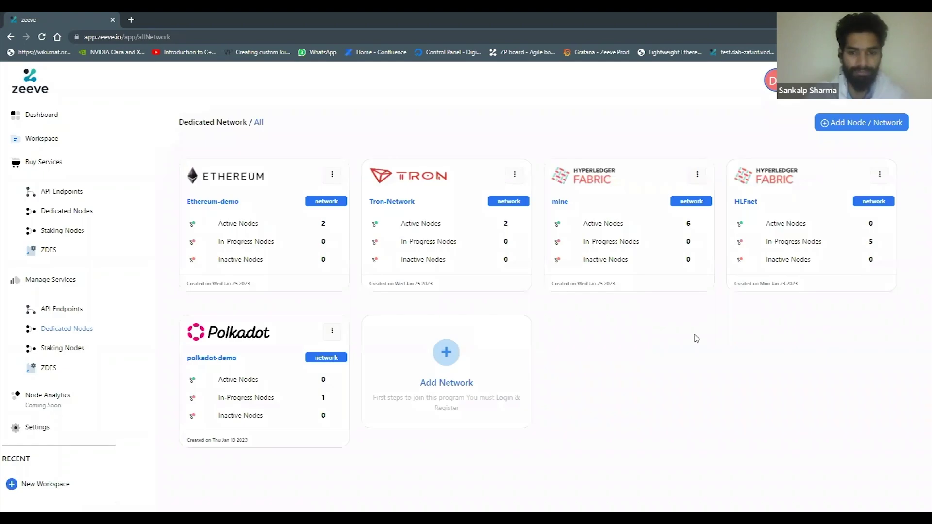
pyautogui.click(445, 365)
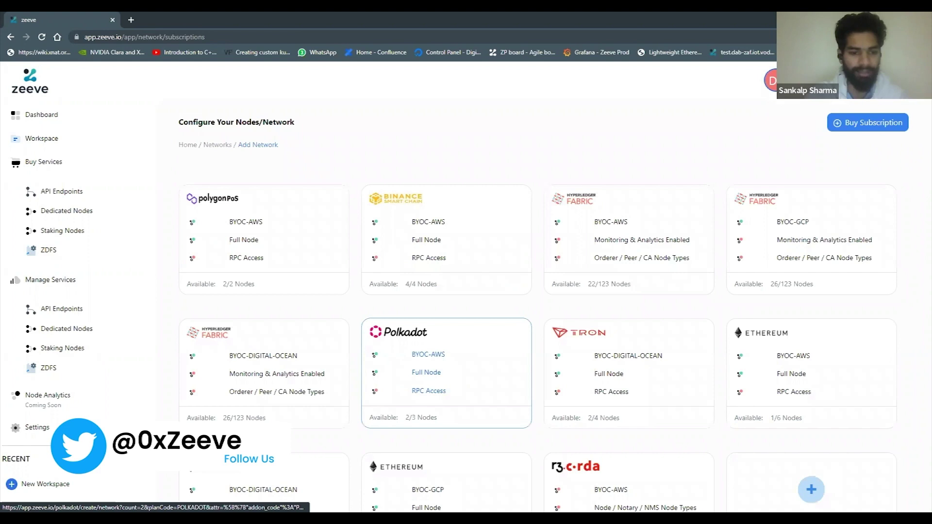
pyautogui.scroll(-2, 447, 374)
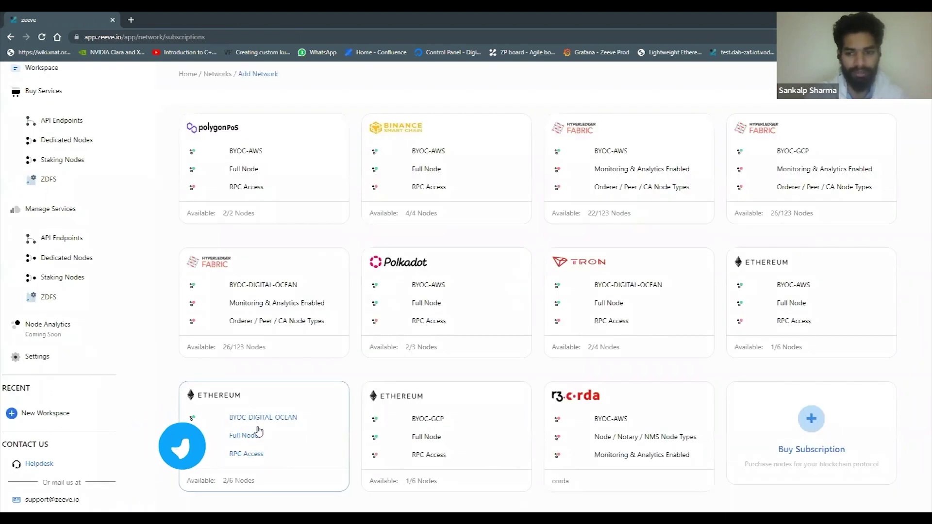
pyautogui.click(783, 294)
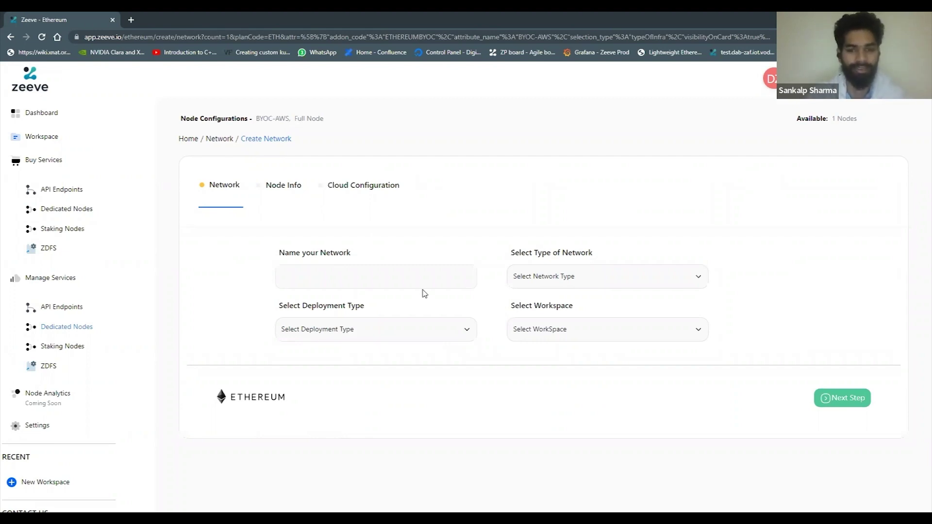
# - Name the network DemoNetEth and set its network type to Mainnet
pyautogui.click(385, 287)
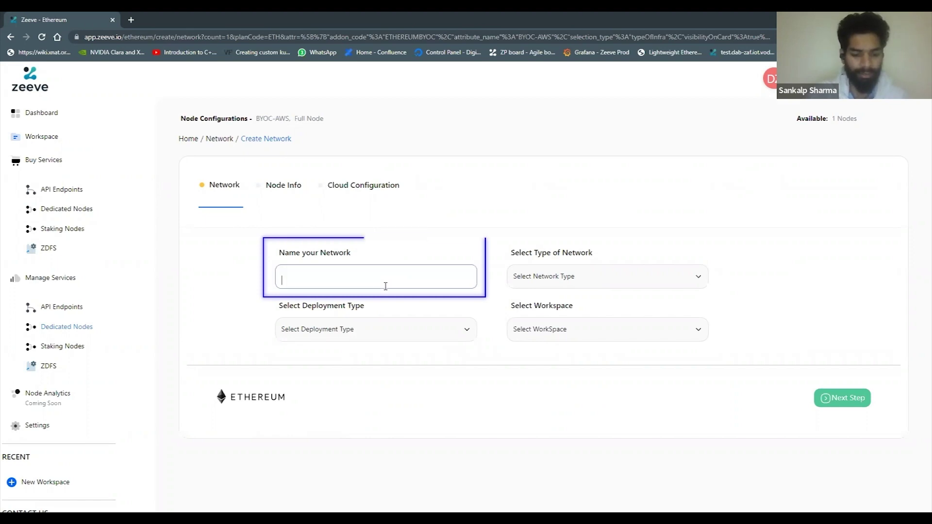
pyautogui.write('Demo')
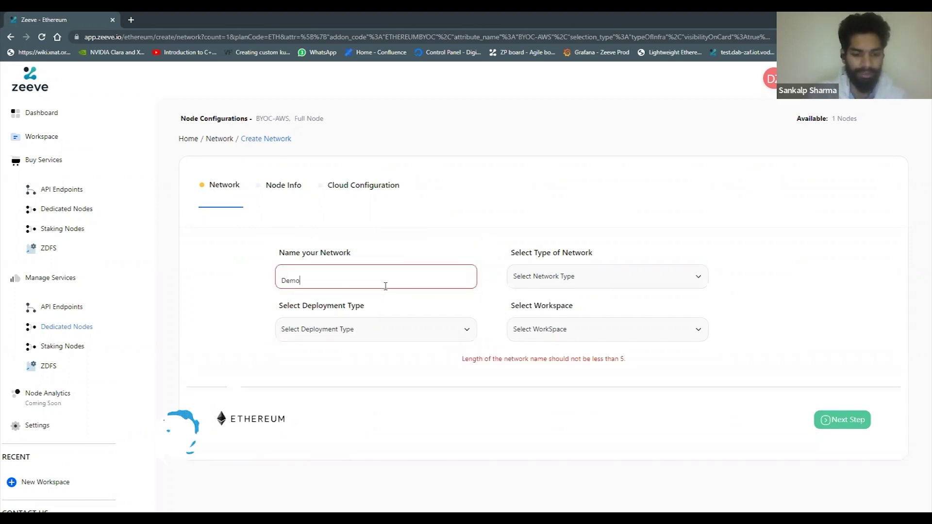
pyautogui.write('NetE')
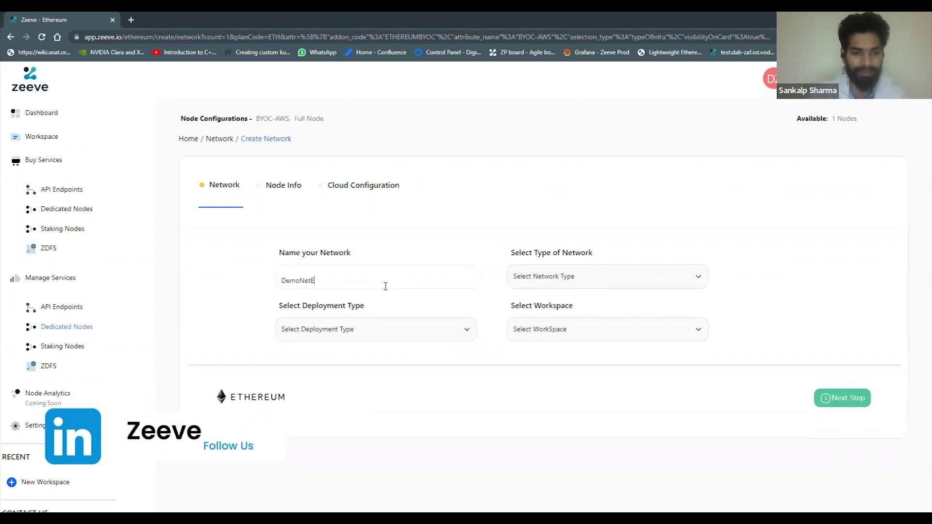
pyautogui.write('th')
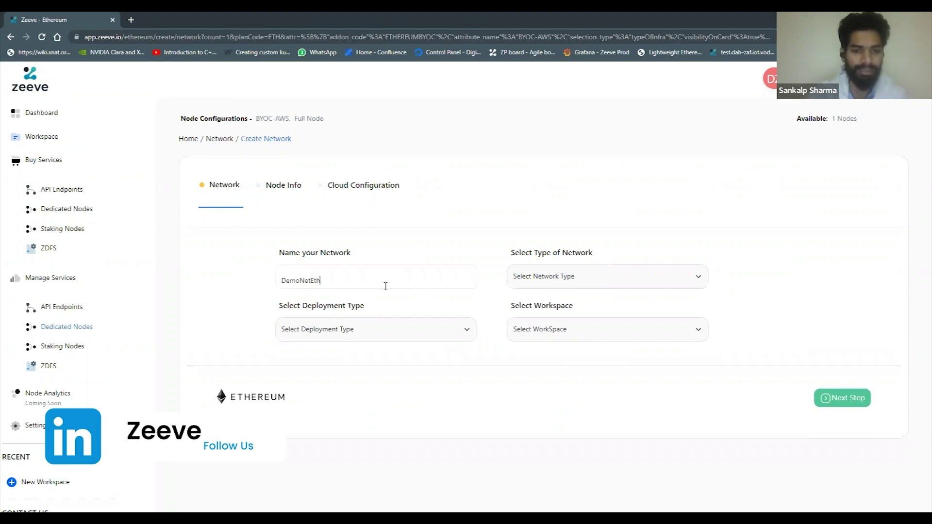
pyautogui.click(574, 278)
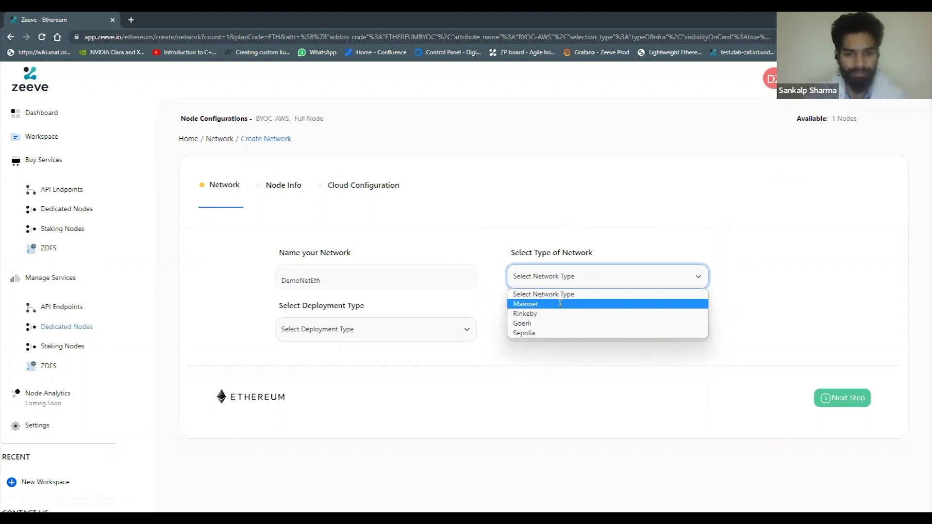
pyautogui.click(561, 303)
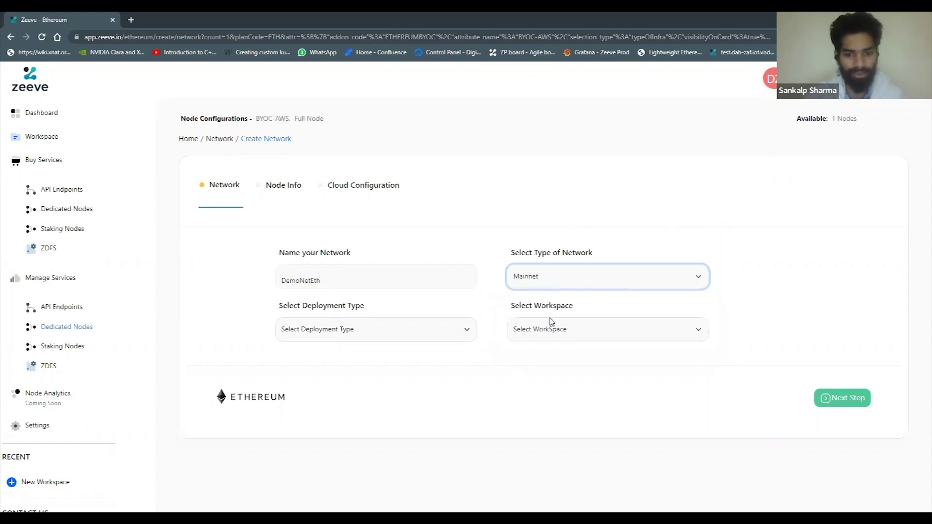
pyautogui.press('space')
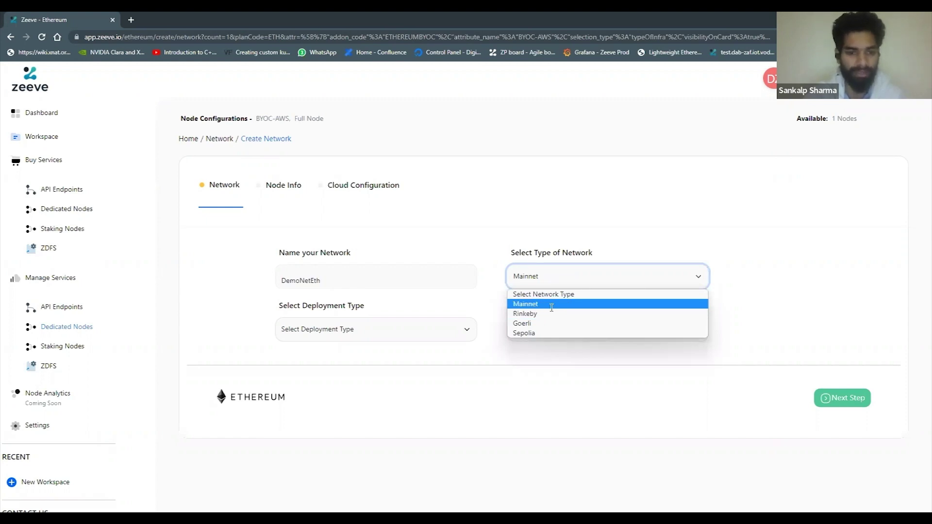
pyautogui.click(457, 333)
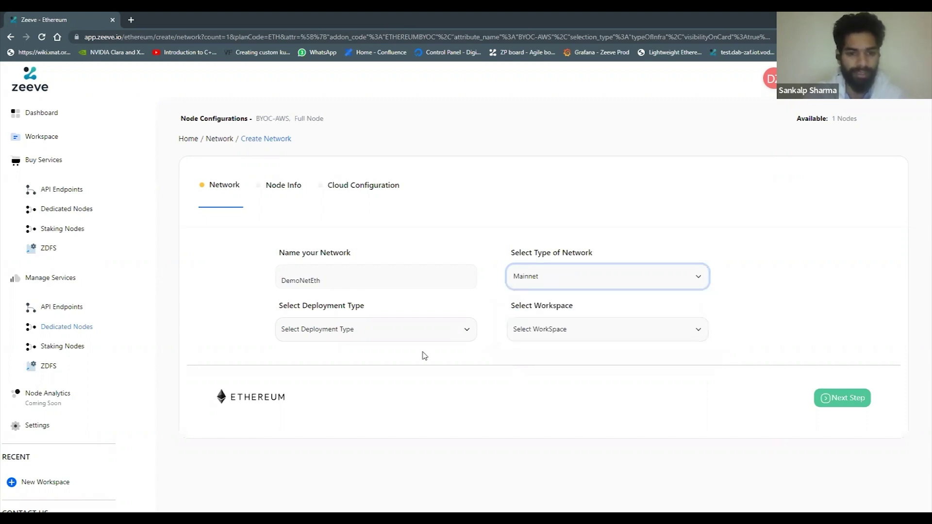
# - Set the deployment type to Native Ethereum Deployment and the workspace to Public Nodes, continuing to the node info
pyautogui.click(421, 333)
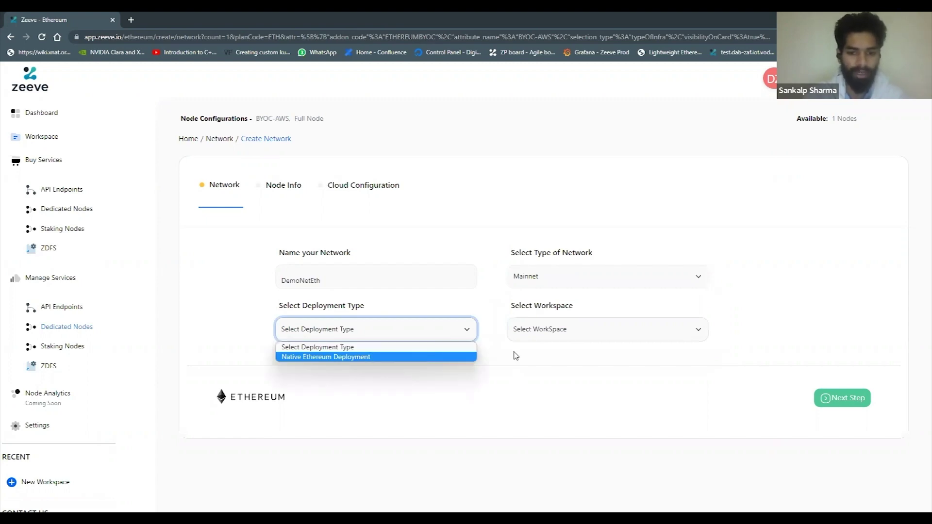
pyautogui.click(539, 366)
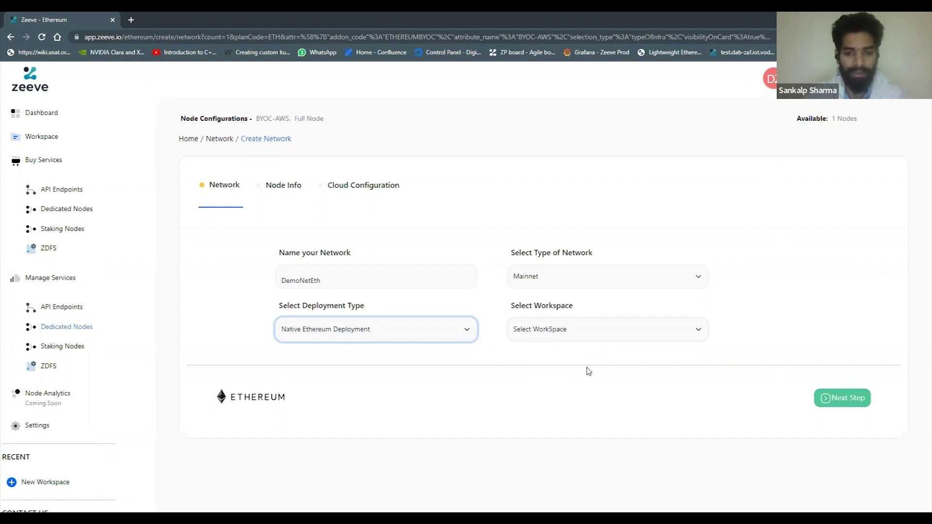
pyautogui.click(589, 335)
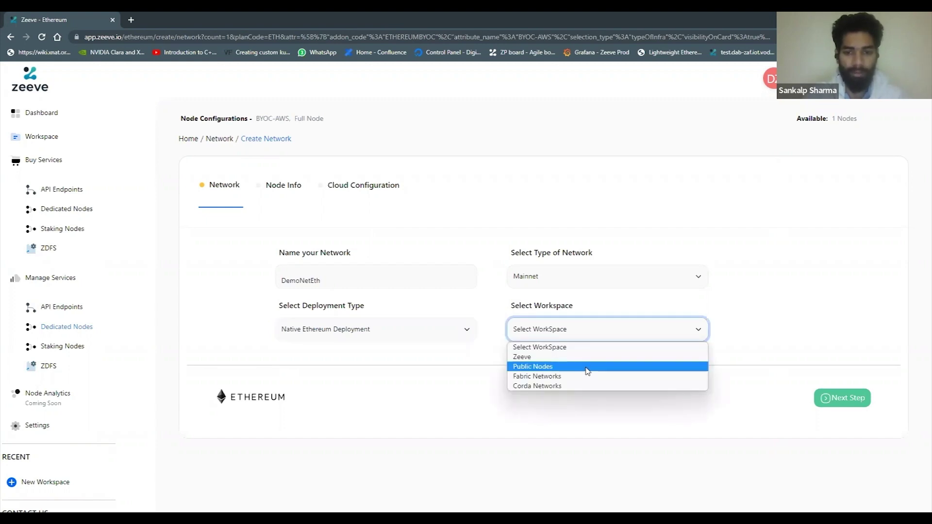
pyautogui.click(588, 368)
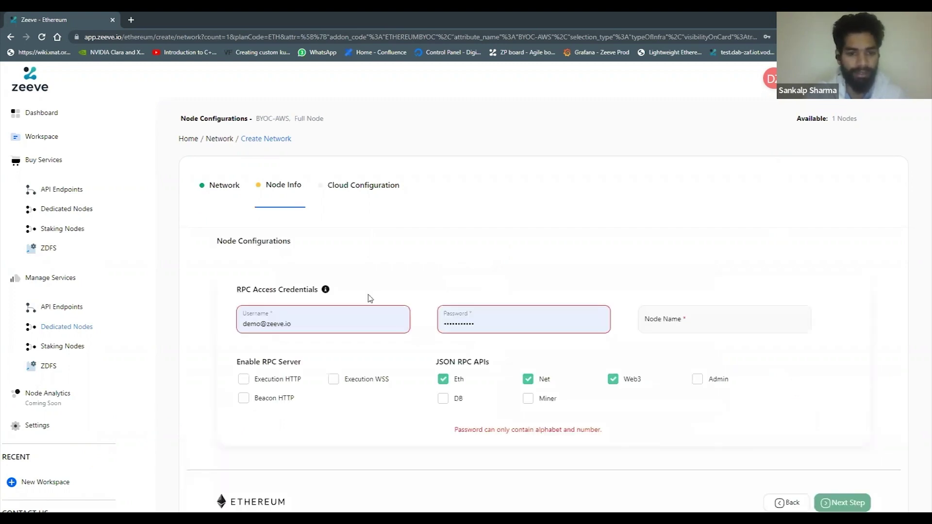
# - Set the RPC access username to user1RPC and enter a new RPC password
pyautogui.tripleClick(239, 322)
pyautogui.write('user')
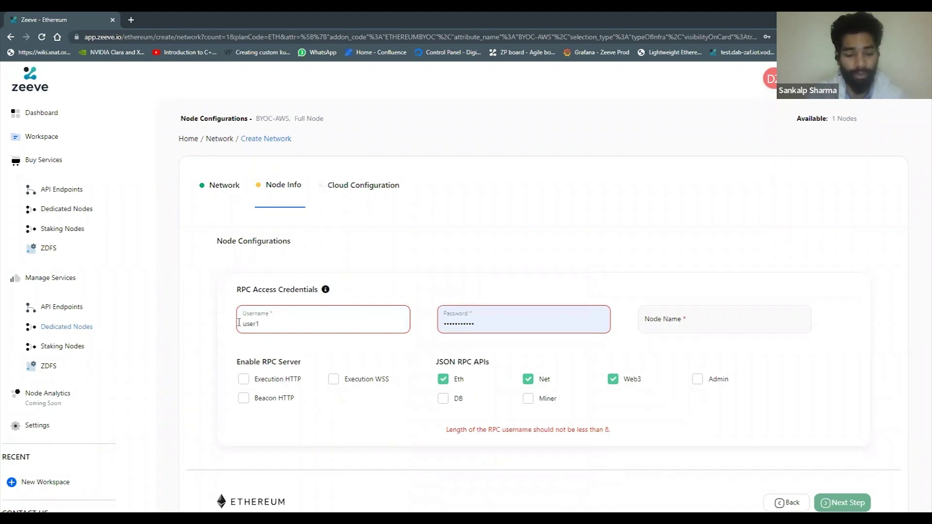
pyautogui.write('1R')
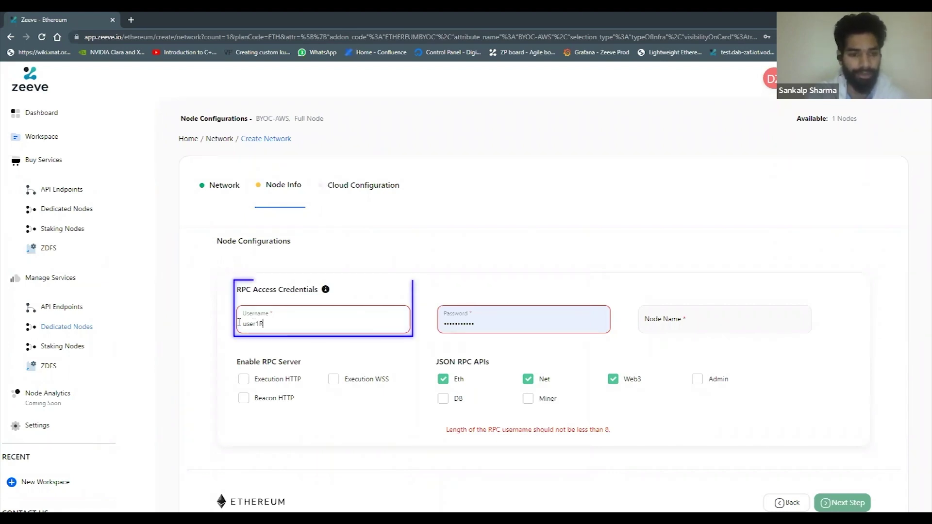
pyautogui.write('PC')
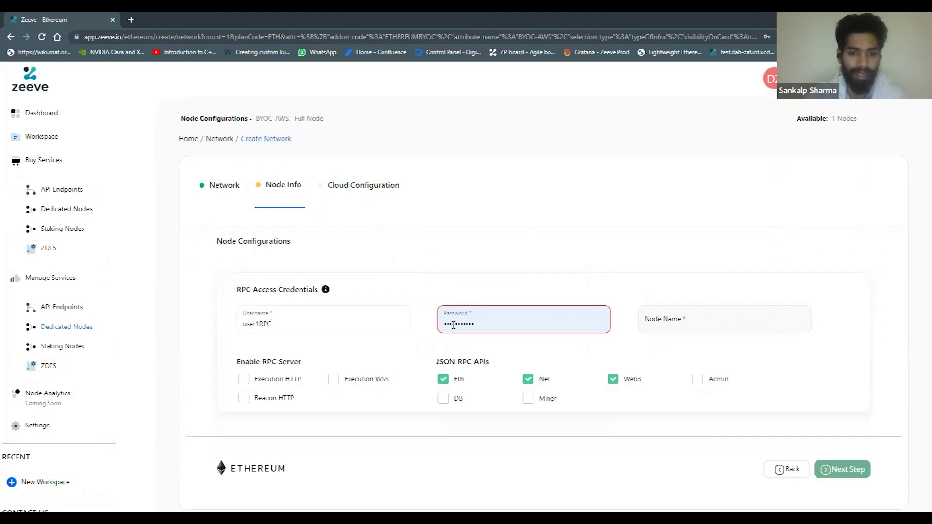
pyautogui.tripleClick(434, 324)
pyautogui.press('BackSpace')
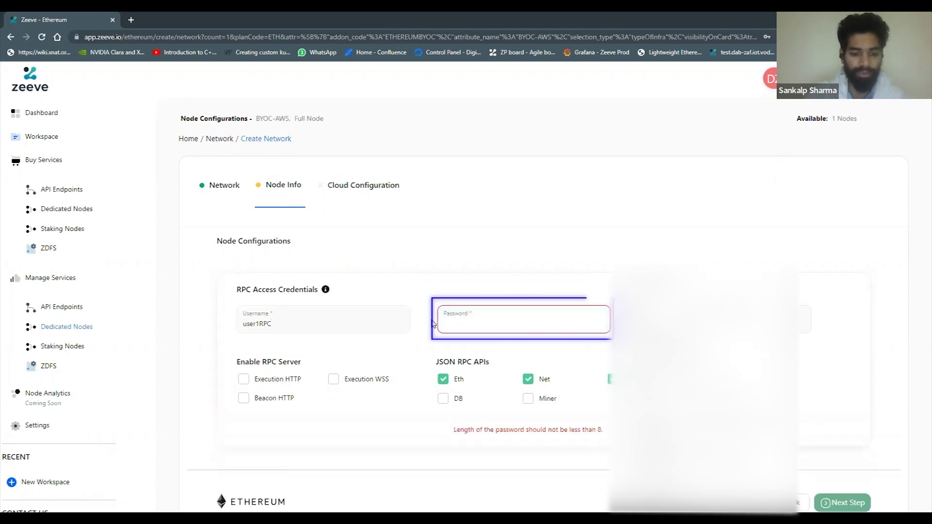
pyautogui.write('password')
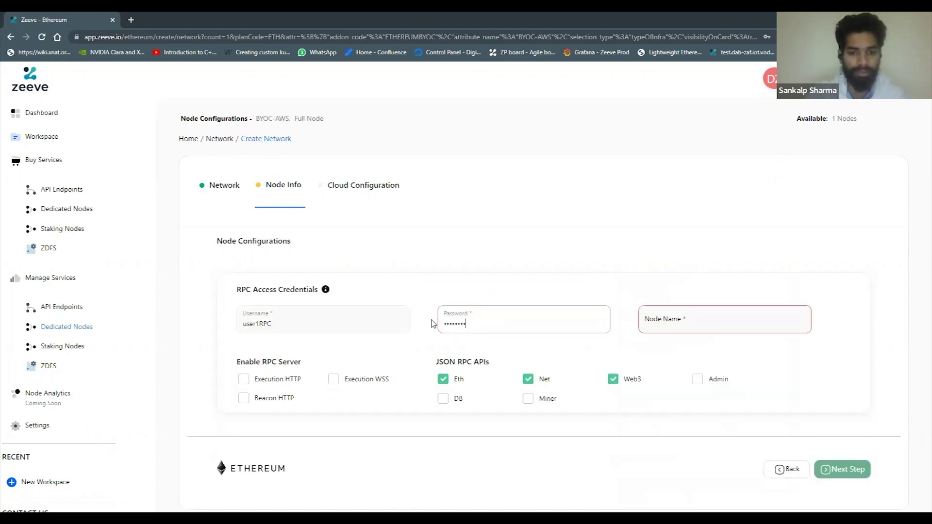
pyautogui.click(434, 324)
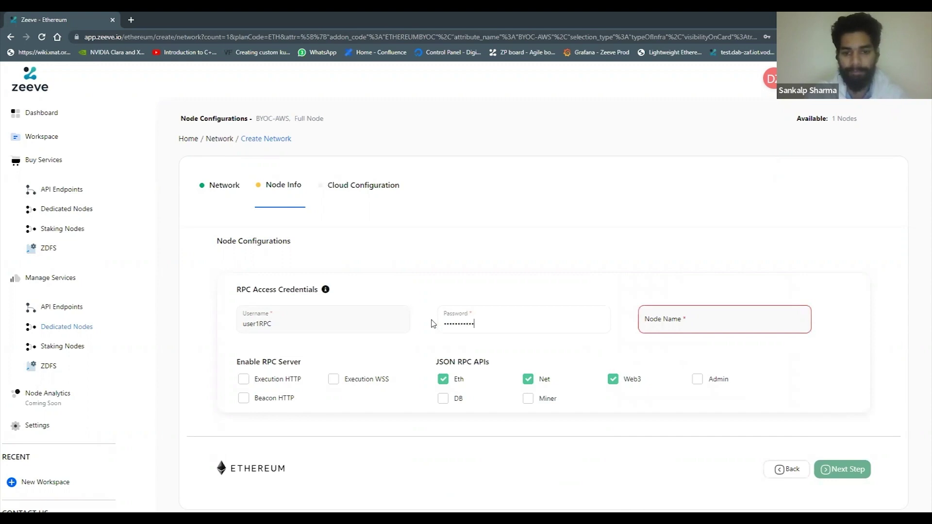
# - Name the node NodeAETH
pyautogui.click(658, 318)
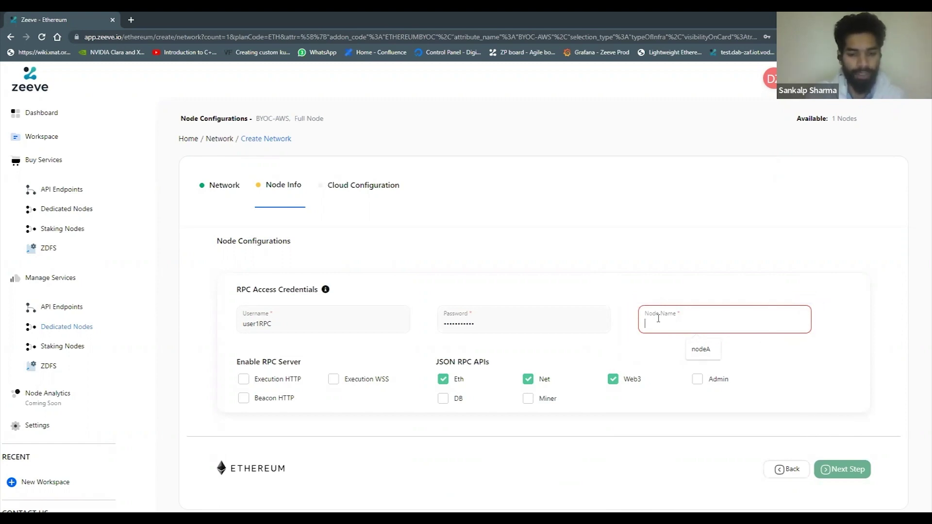
pyautogui.write('Node')
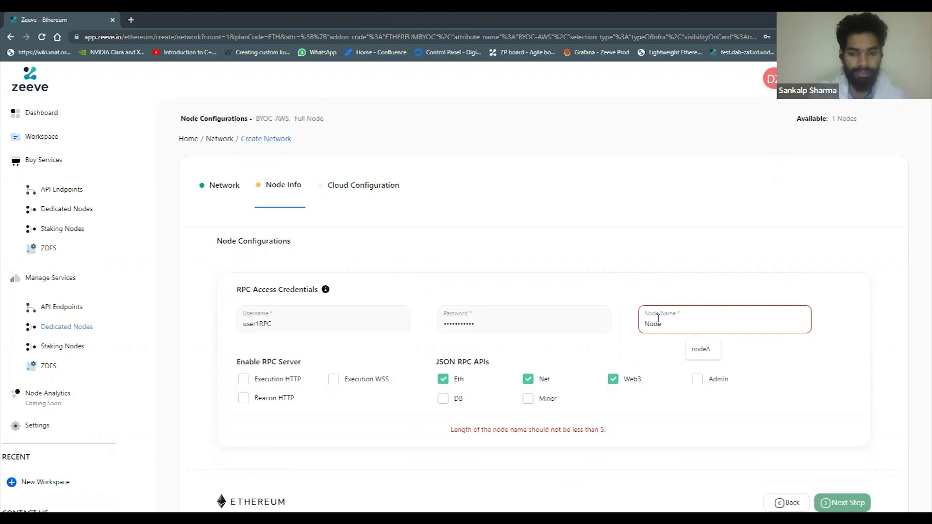
pyautogui.write('AETh')
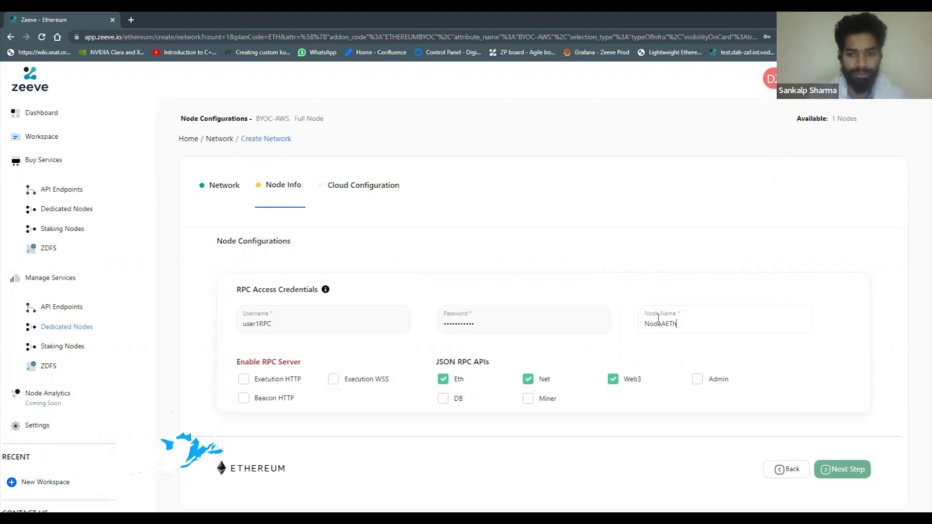
pyautogui.press('BackSpace')
pyautogui.write('H')
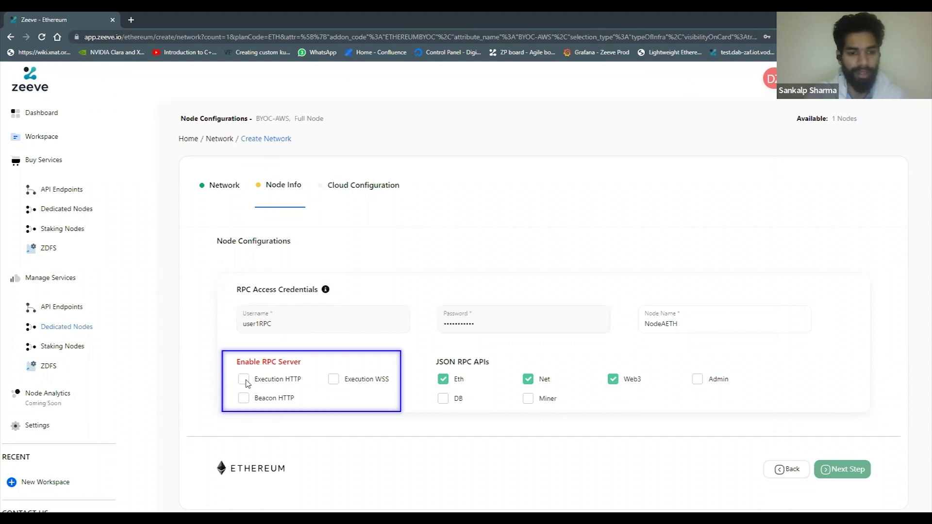
# - Enable the Execution HTTP, Execution WSS and Beacon HTTP RPC servers and continue to the cloud configuration
pyautogui.click(245, 380)
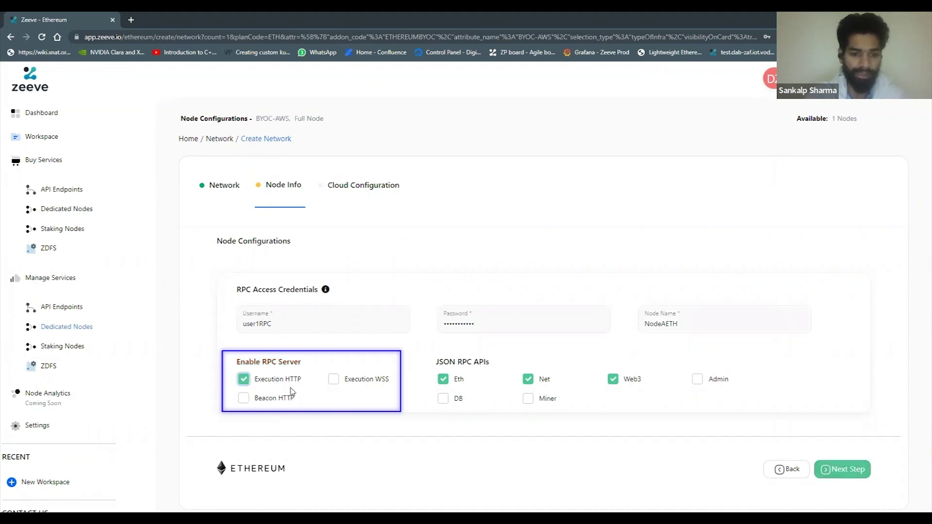
pyautogui.click(334, 380)
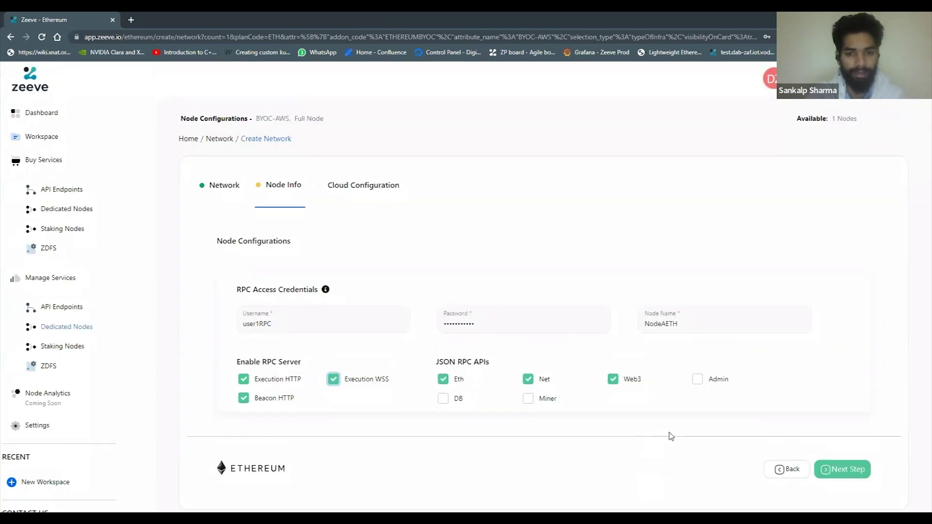
pyautogui.click(849, 470)
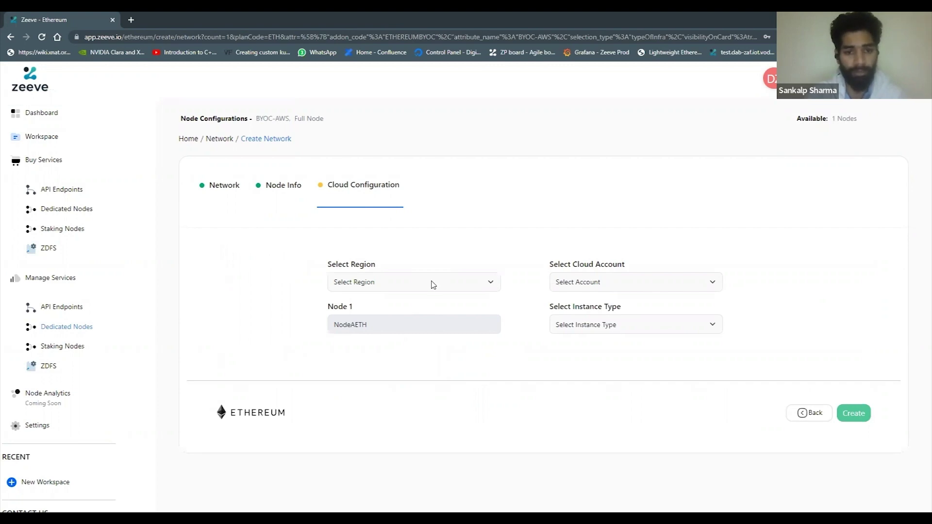
# - Set the deployment region to ap-northeast-2 and the cloud account to zeevedev
pyautogui.click(433, 285)
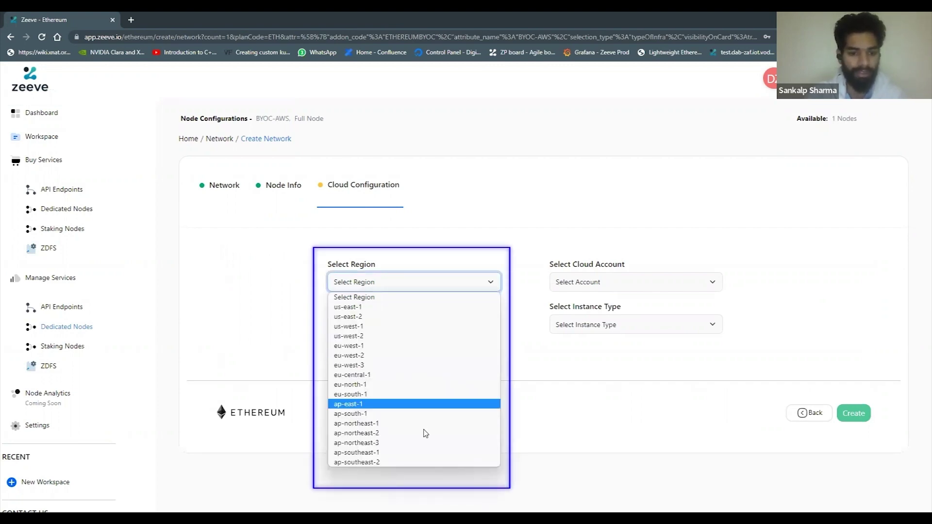
pyautogui.click(628, 306)
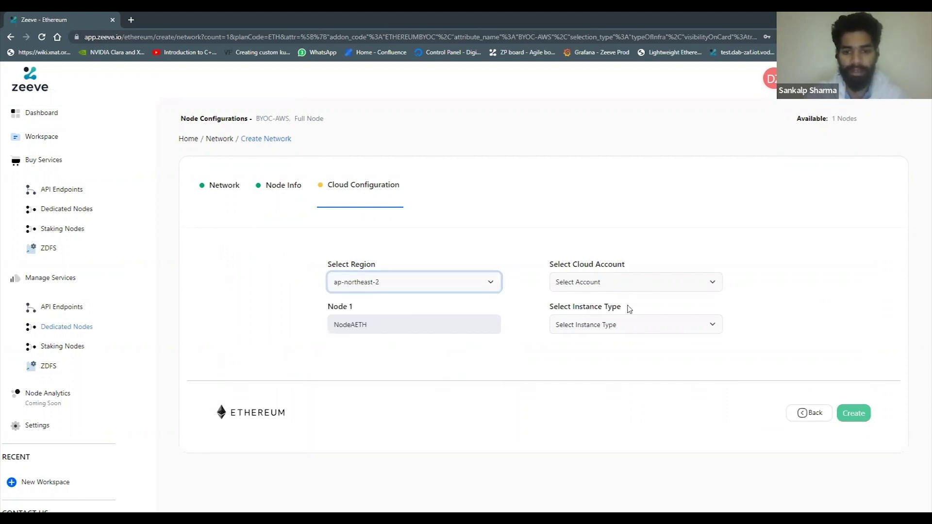
pyautogui.click(627, 308)
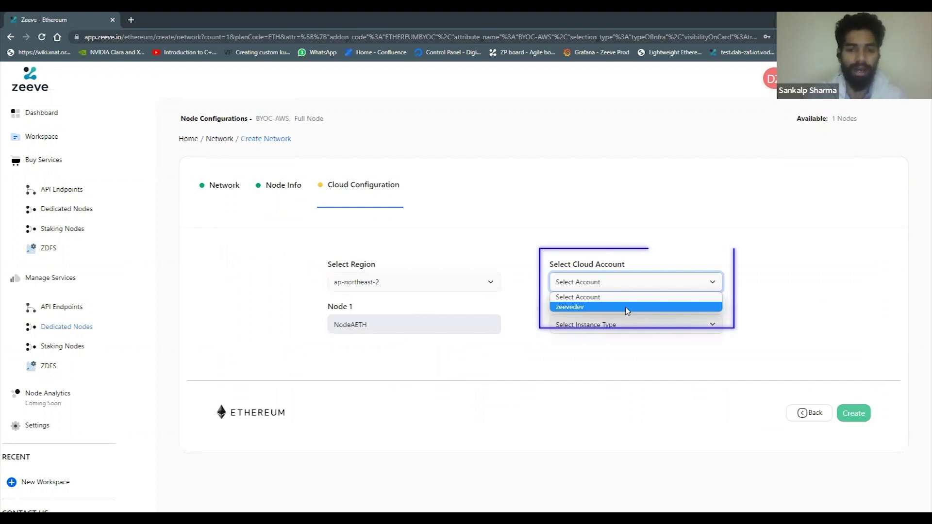
pyautogui.click(627, 308)
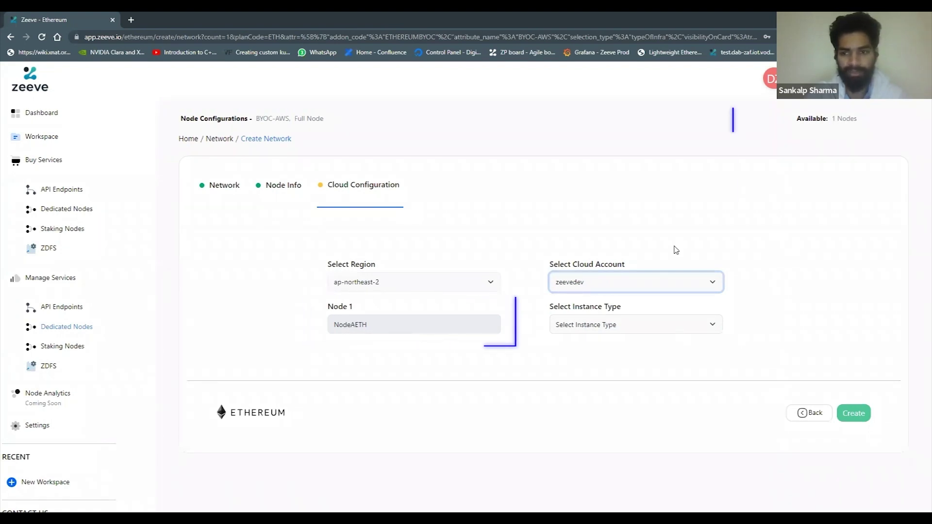
# - Set the instance type of NodeAETH to t3.medium
pyautogui.press('Tab')
pyautogui.hotkey('alt', 'Down')
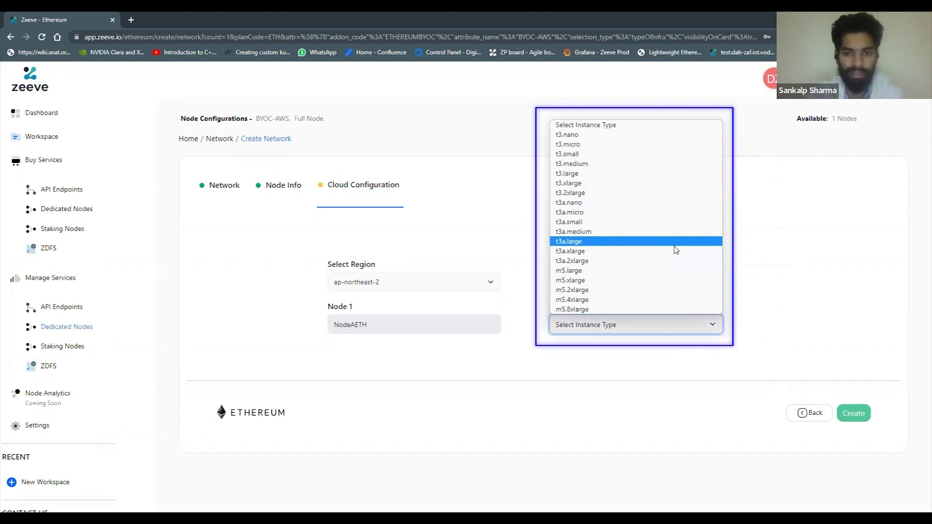
pyautogui.press('Up')
pyautogui.press('Up')
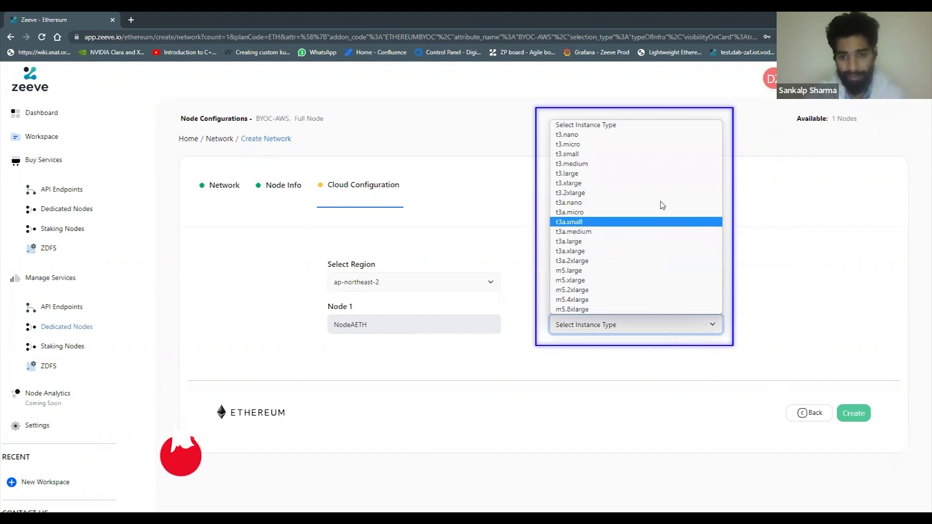
pyautogui.press('Up')
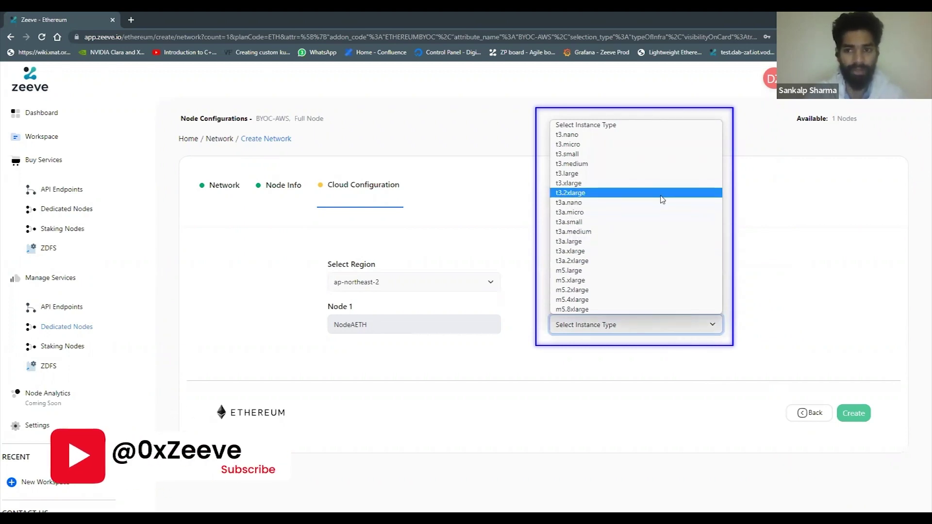
pyautogui.click(658, 166)
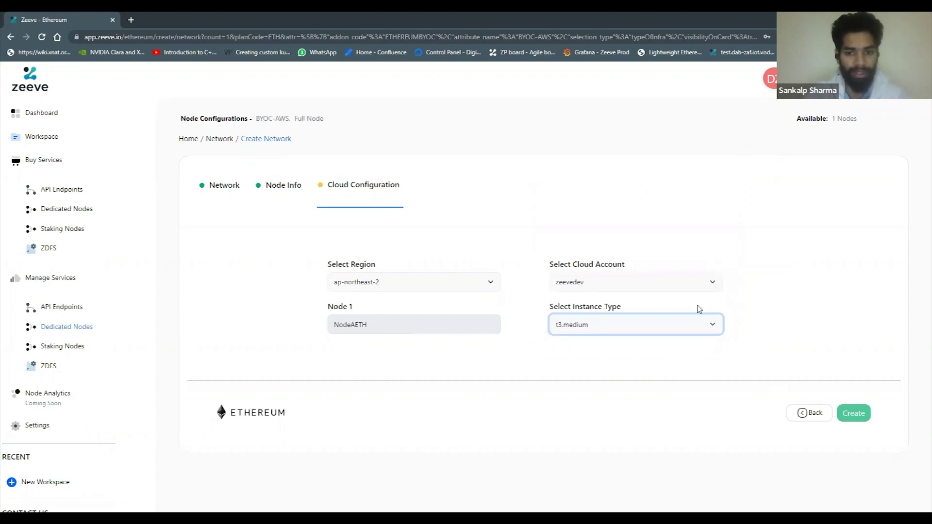
# - Look through the instance type options, create the network and continue past the deployment redirection
pyautogui.click(692, 332)
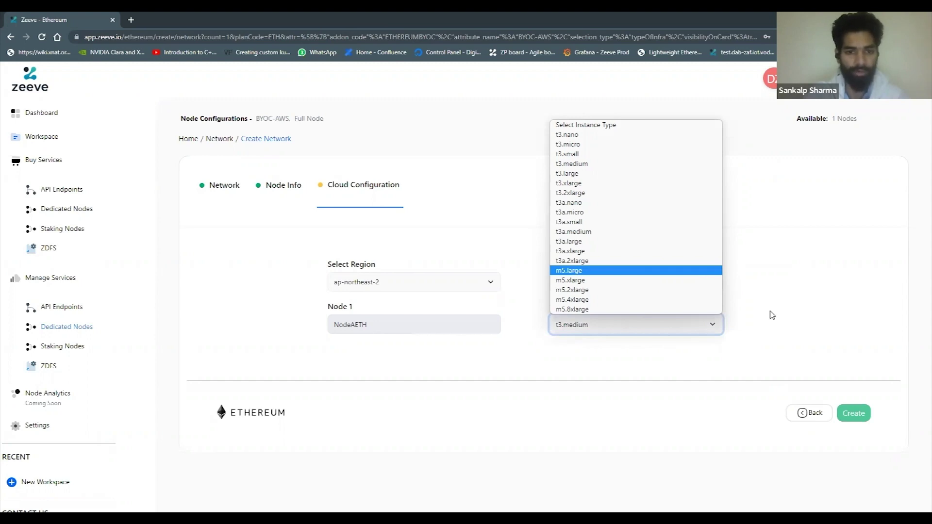
pyautogui.scroll(-2, 772, 315)
pyautogui.scroll(2, 772, 315)
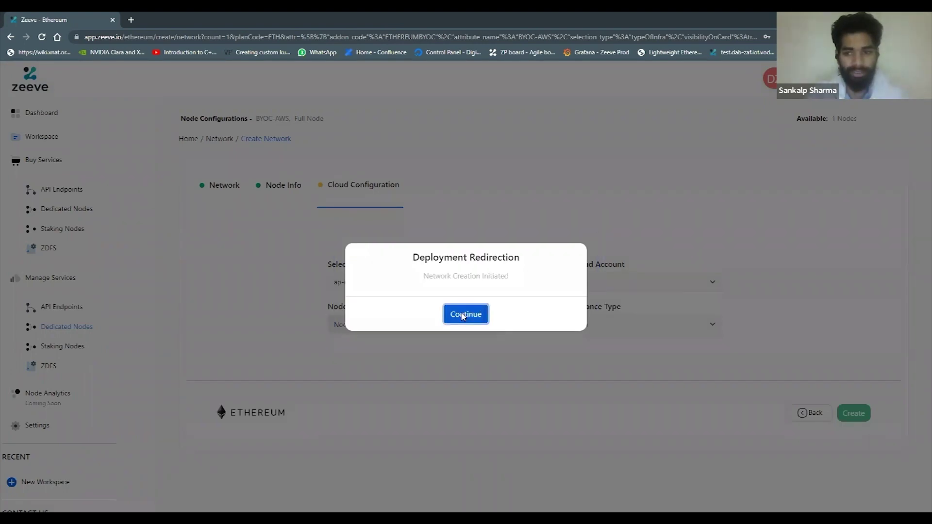
pyautogui.click(463, 316)
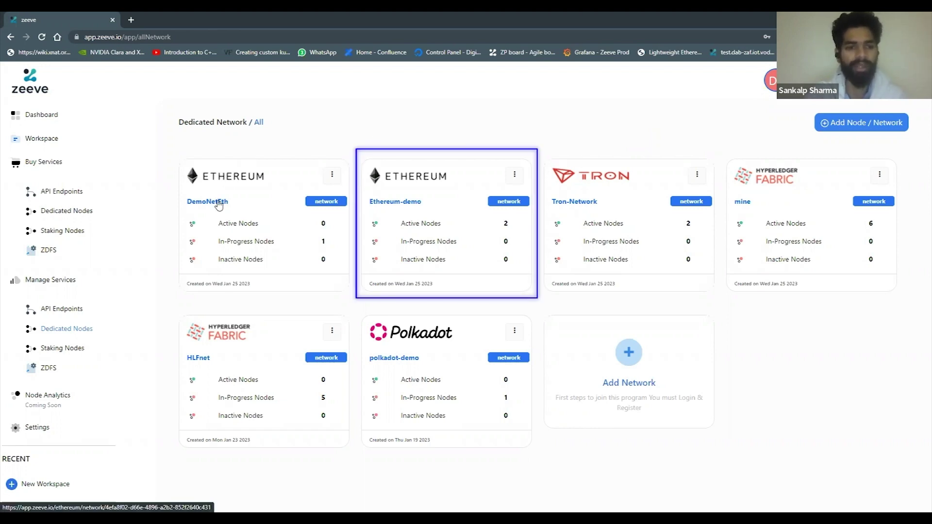
# - Open the Ethereum-demo network, reposition Node 2 in its node diagram and view the endpoints of Eth-node2
pyautogui.click(396, 202)
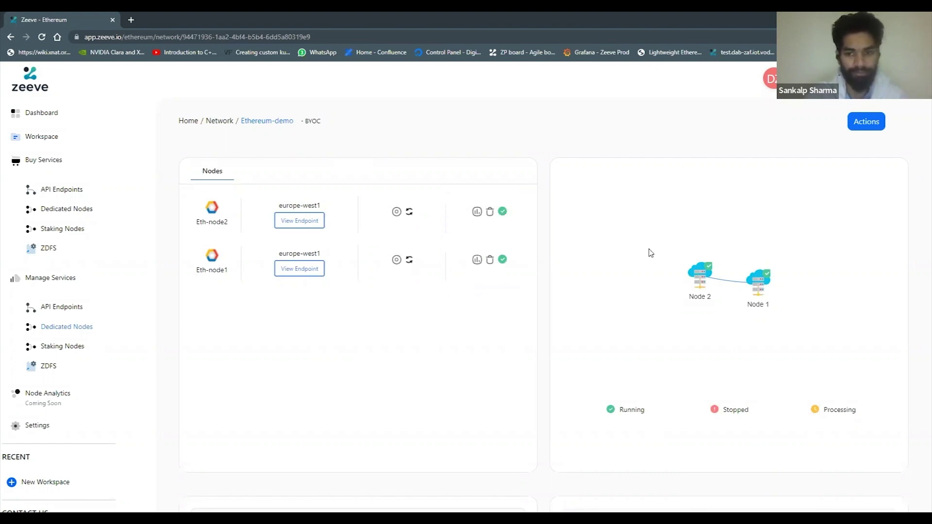
pyautogui.moveTo(693, 275); pyautogui.dragTo(692, 264)
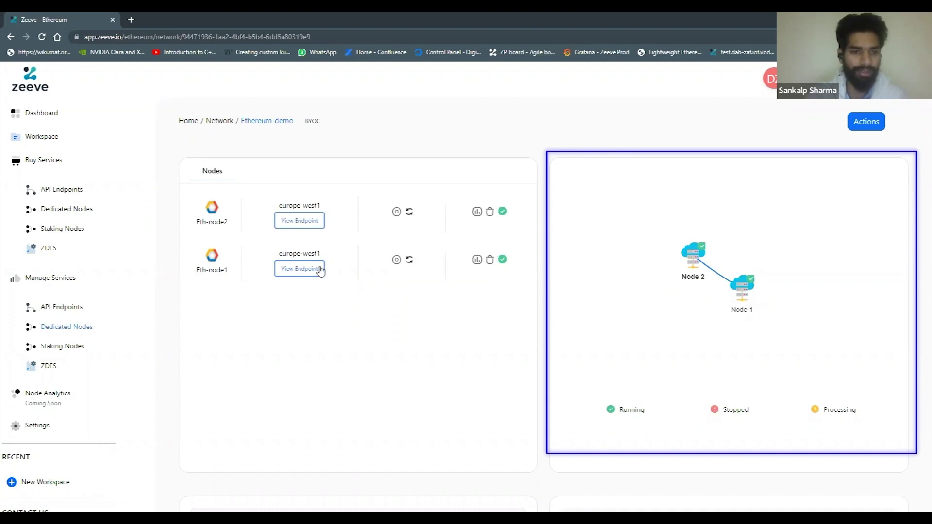
pyautogui.click(306, 222)
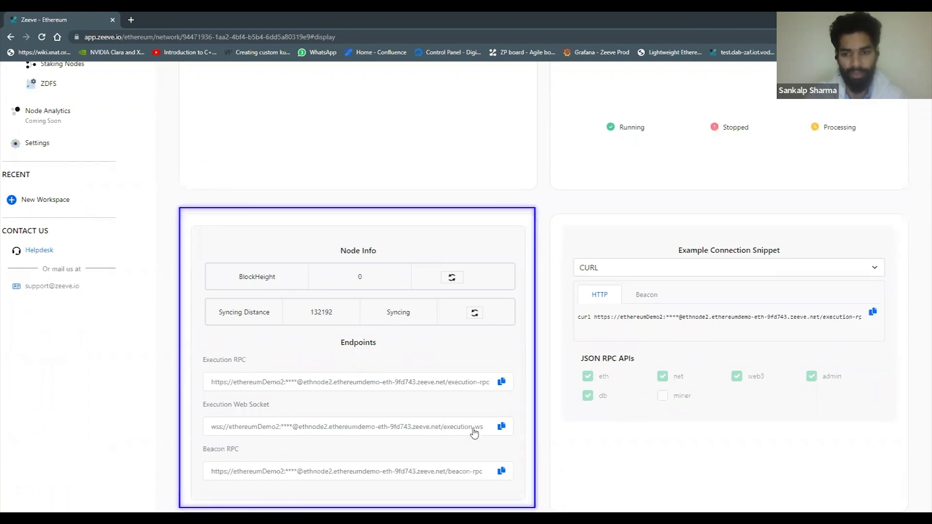
# - View the example connection snippets of Eth-node2 for CURL Beacon, NodeJs and Python
pyautogui.click(646, 300)
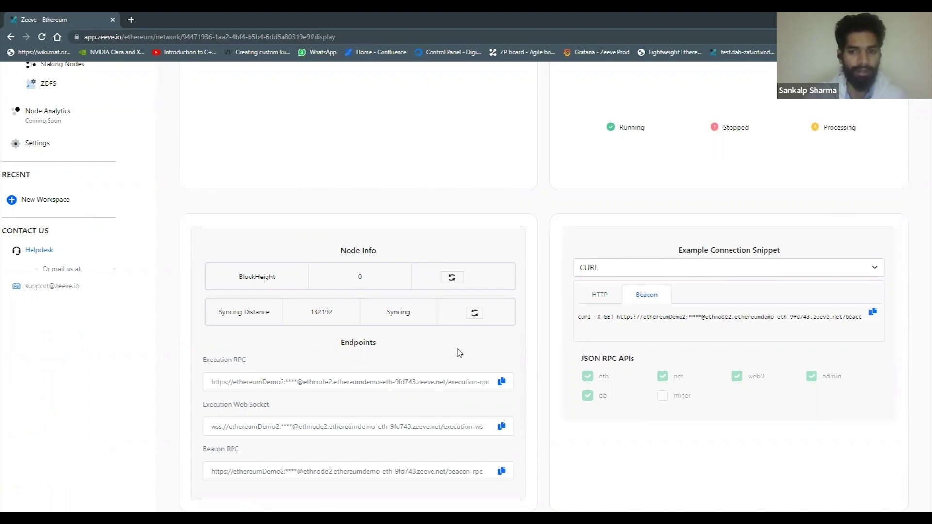
pyautogui.click(724, 270)
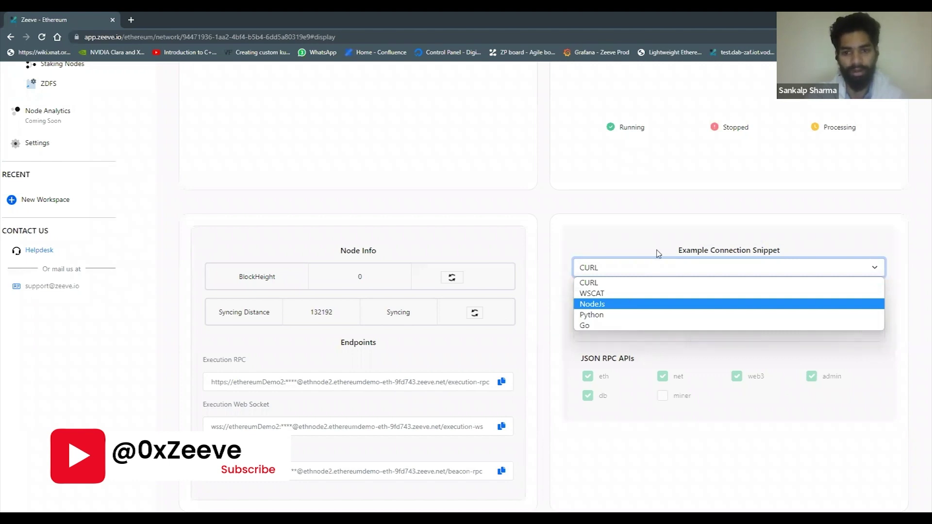
pyautogui.click(659, 304)
pyautogui.scroll(-3, 672, 194)
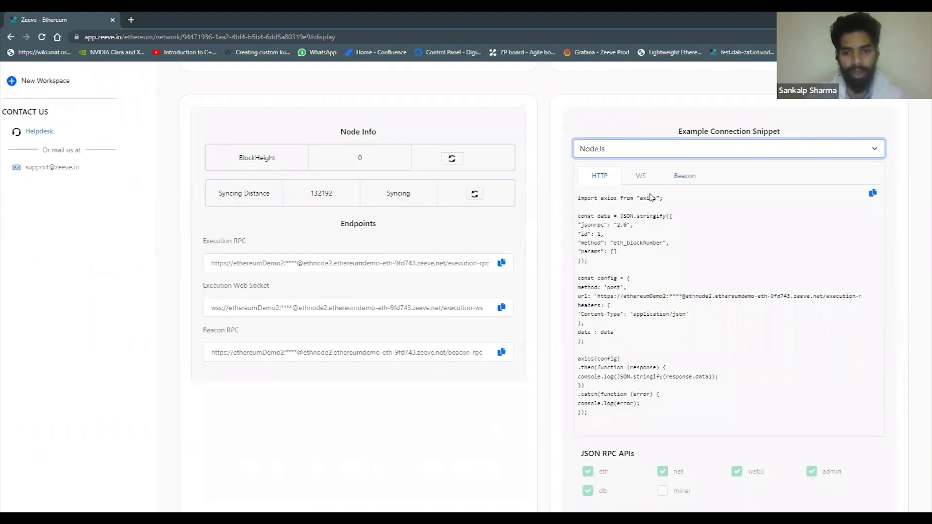
pyautogui.hotkey('alt', 'Down')
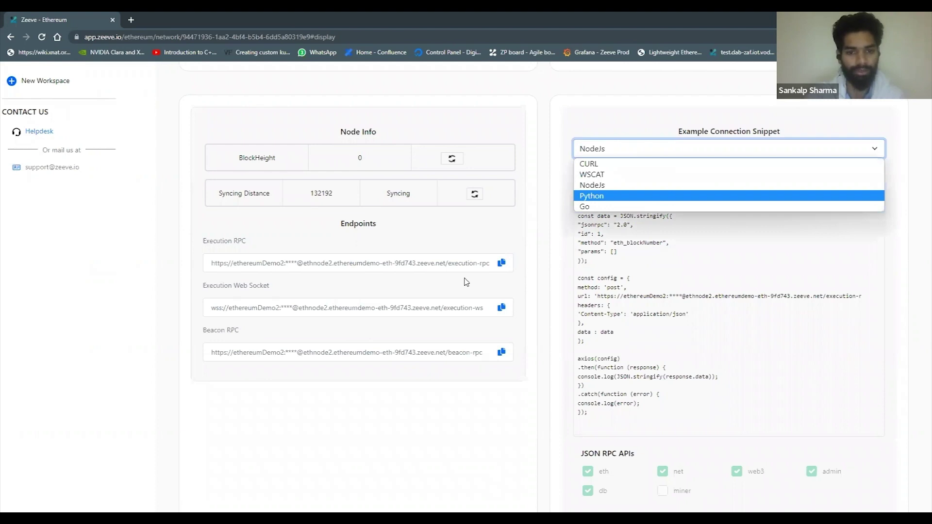
pyautogui.press('Return')
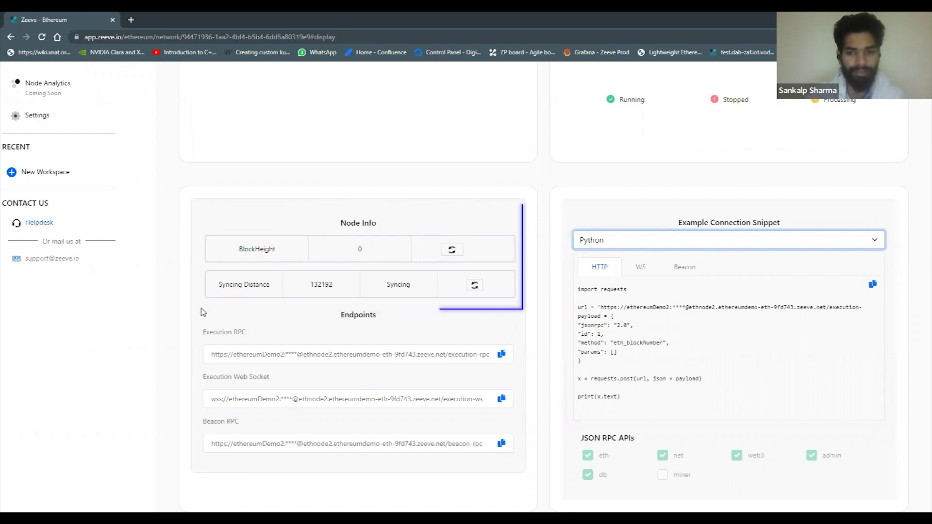
# - Check which actions are available for the Ethereum-demo network and close the list
pyautogui.scroll(1, 203, 312)
pyautogui.scroll(6, 203, 312)
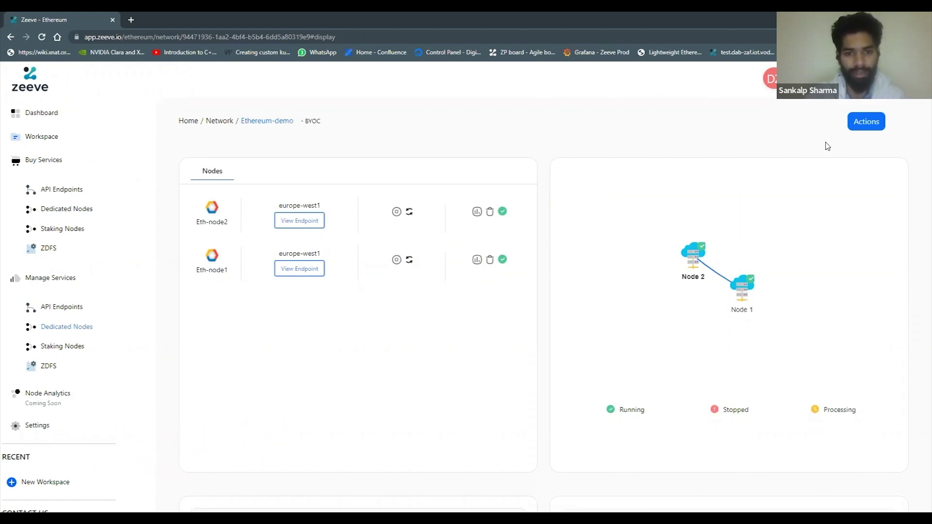
pyautogui.click(869, 127)
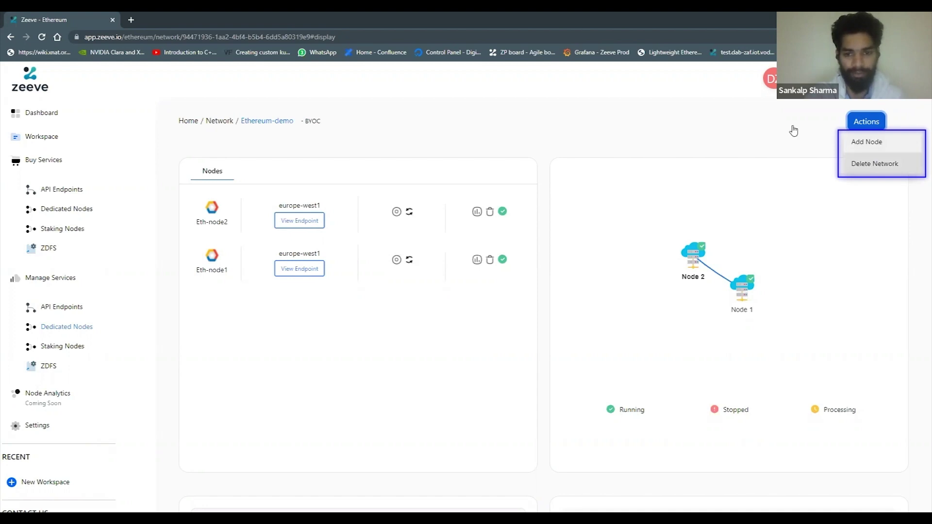
pyautogui.click(478, 213)
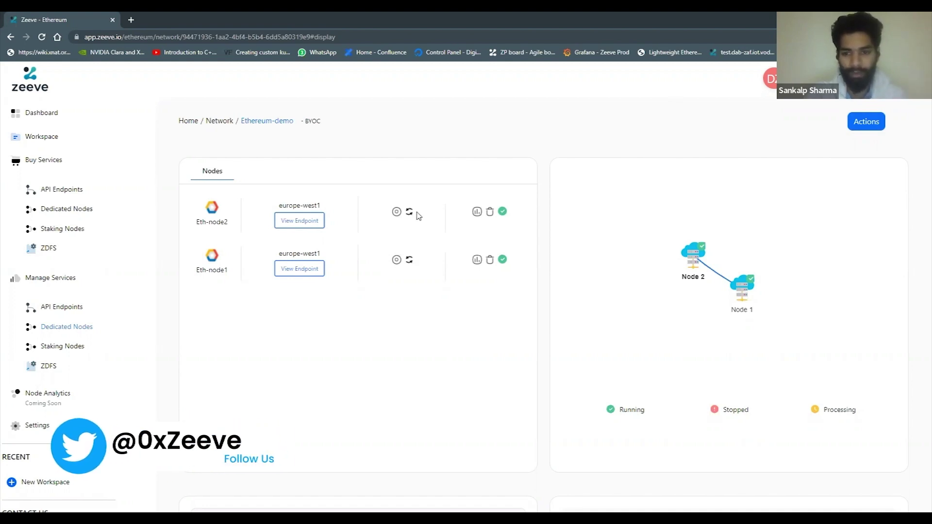
# - Open the Node analytics dashboard of Eth-node2 and expand its dashboard information
pyautogui.click(477, 213)
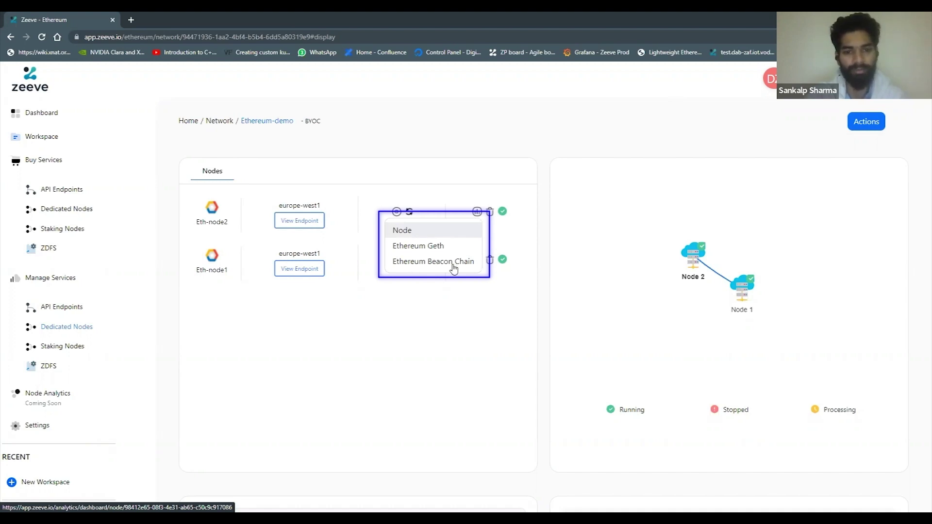
pyautogui.click(437, 235)
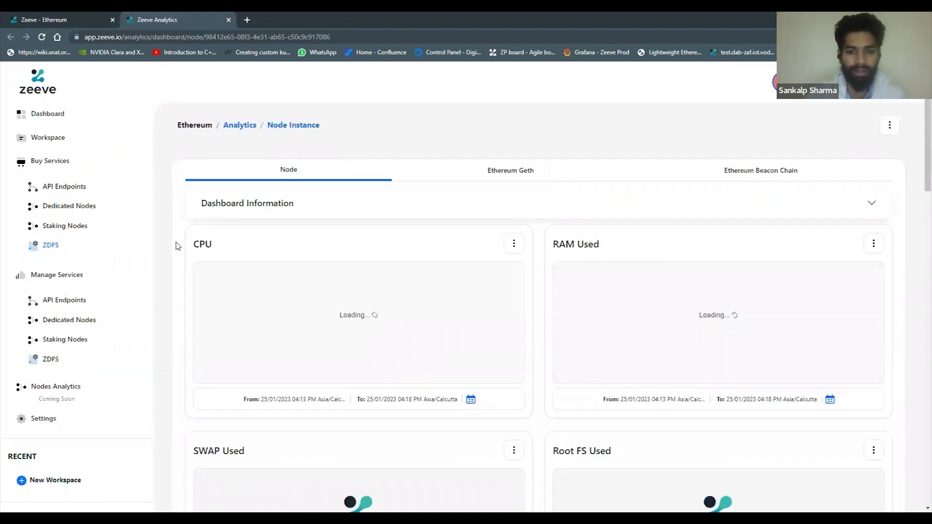
pyautogui.scroll(-1, 178, 246)
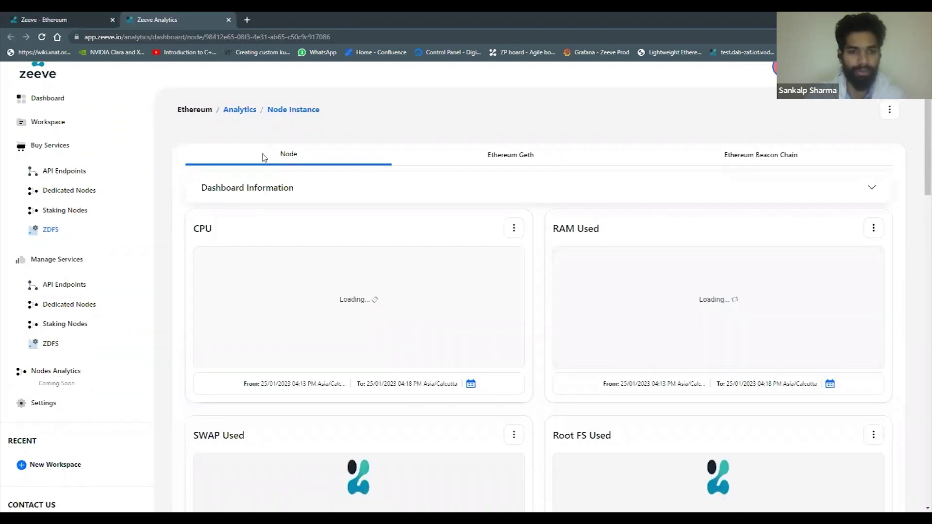
pyautogui.scroll(1, 330, 180)
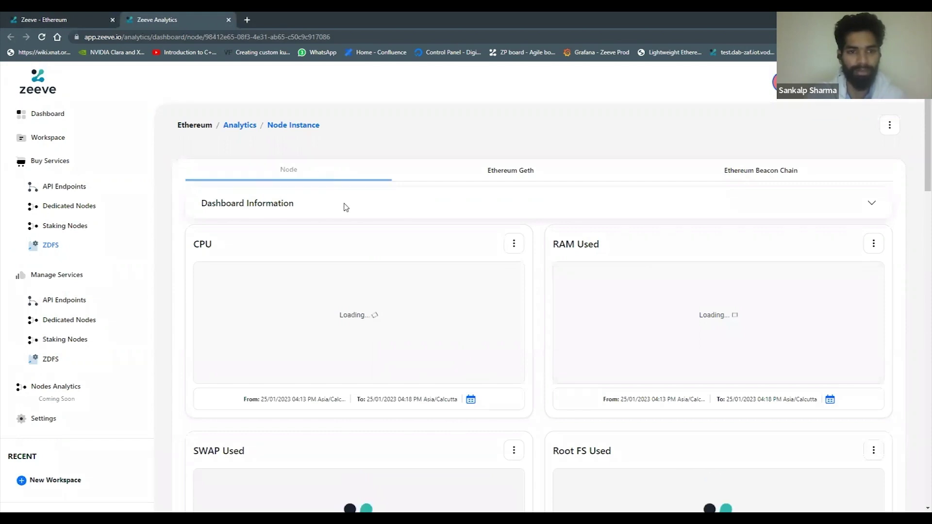
pyautogui.click(345, 207)
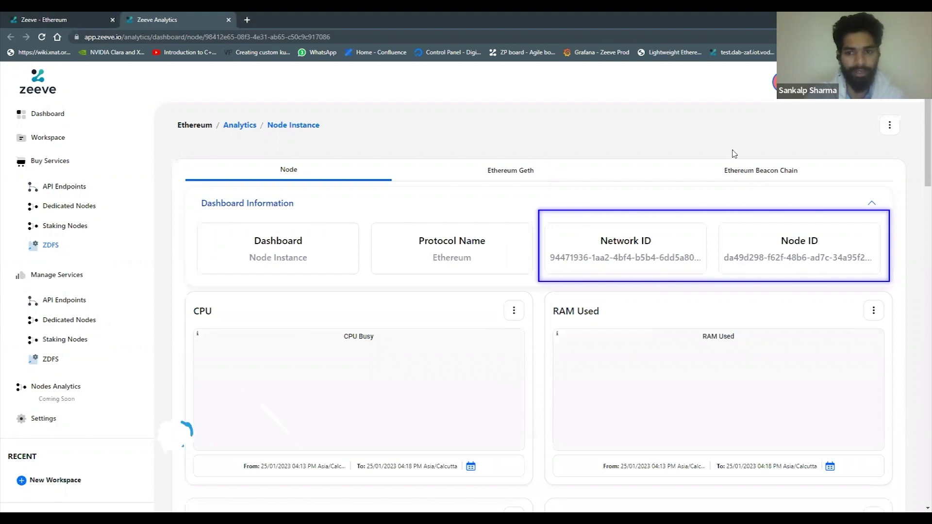
# - Examine the CPU, RAM Used, SWAP Used and Root FS Used gauges of the node instance
pyautogui.scroll(-2, 602, 173)
pyautogui.scroll(-1, 471, 194)
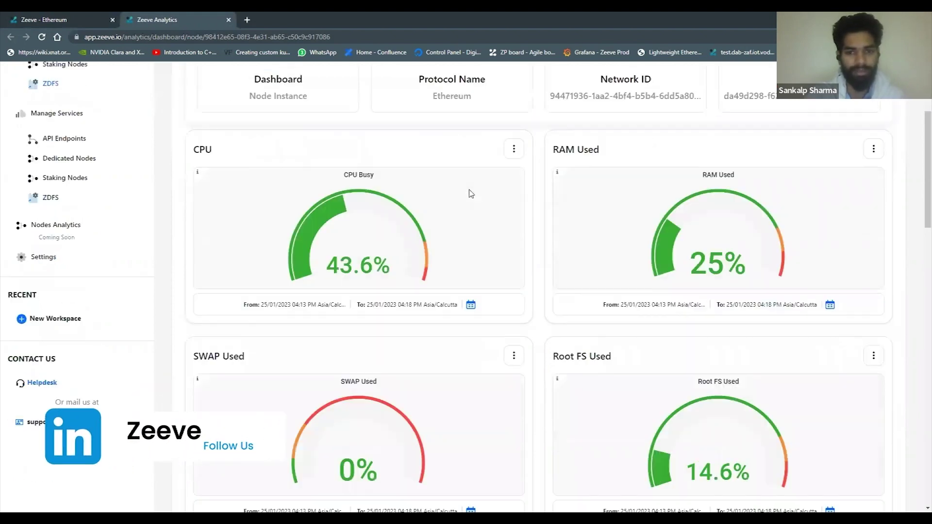
pyautogui.scroll(-1, 471, 194)
pyautogui.scroll(-1, 471, 194)
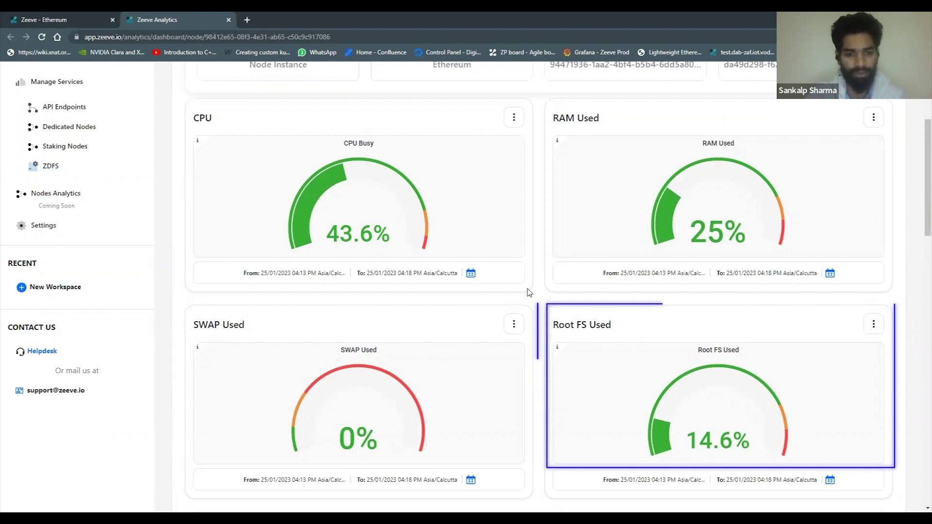
pyautogui.scroll(-2, 529, 293)
pyautogui.scroll(-1, 529, 293)
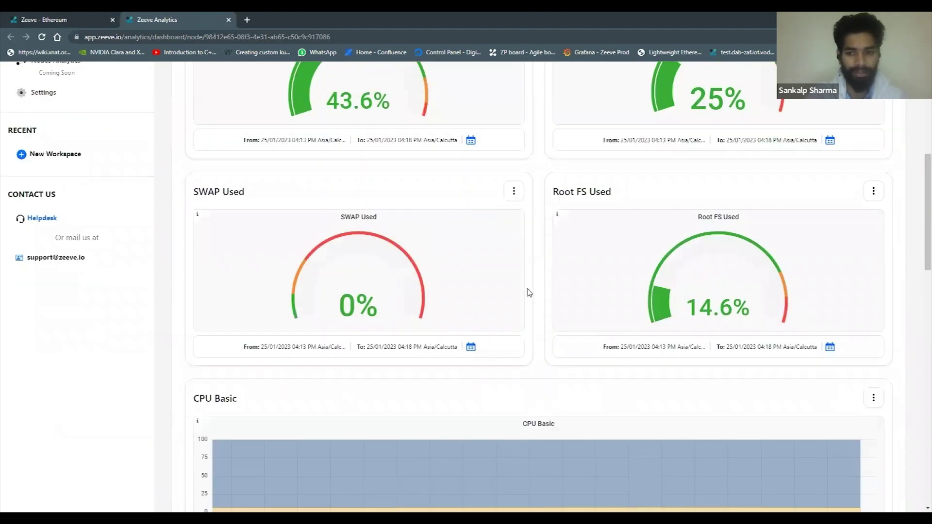
# - Review the node's CPU Basic, Memory Stack, Network Traffic and Disk space Used graphs, including the disk graph's mount-point legend
pyautogui.scroll(-5, 529, 293)
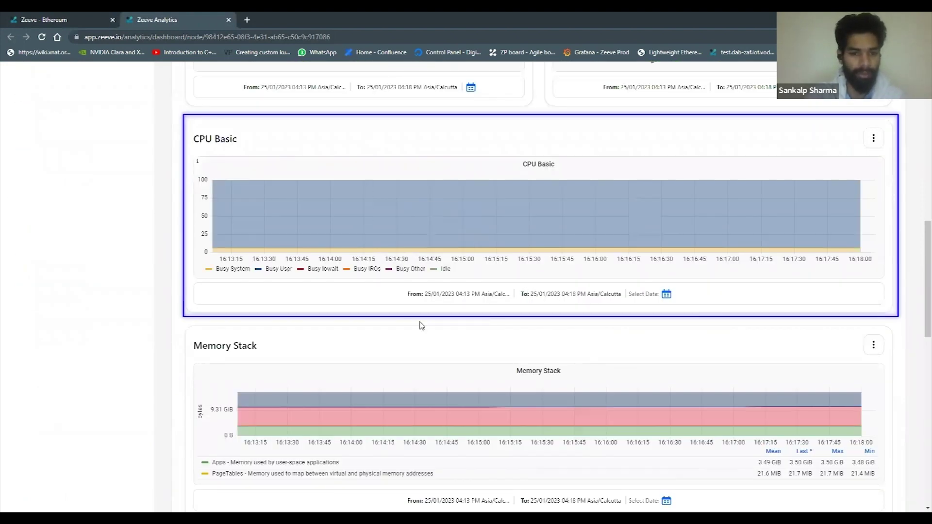
pyautogui.scroll(-3, 400, 340)
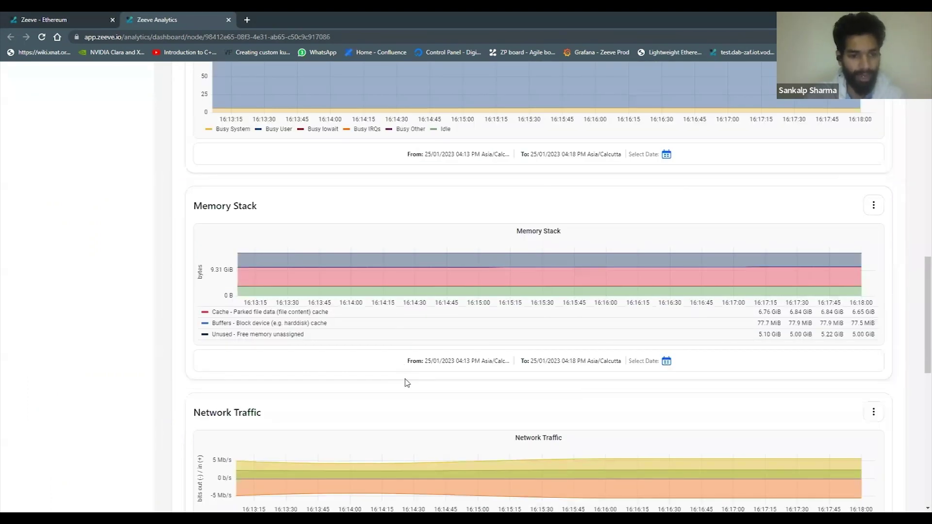
pyautogui.scroll(-3, 406, 380)
pyautogui.scroll(-1, 406, 383)
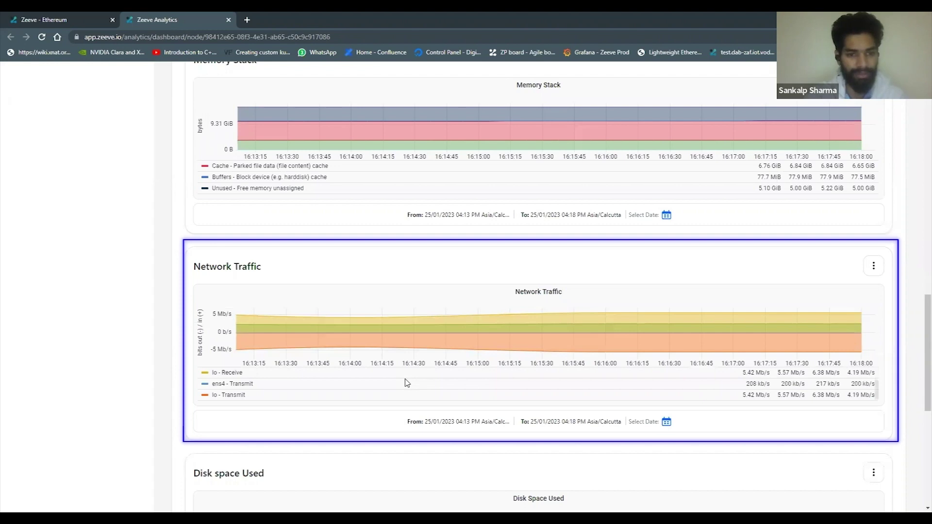
pyautogui.scroll(-4, 407, 383)
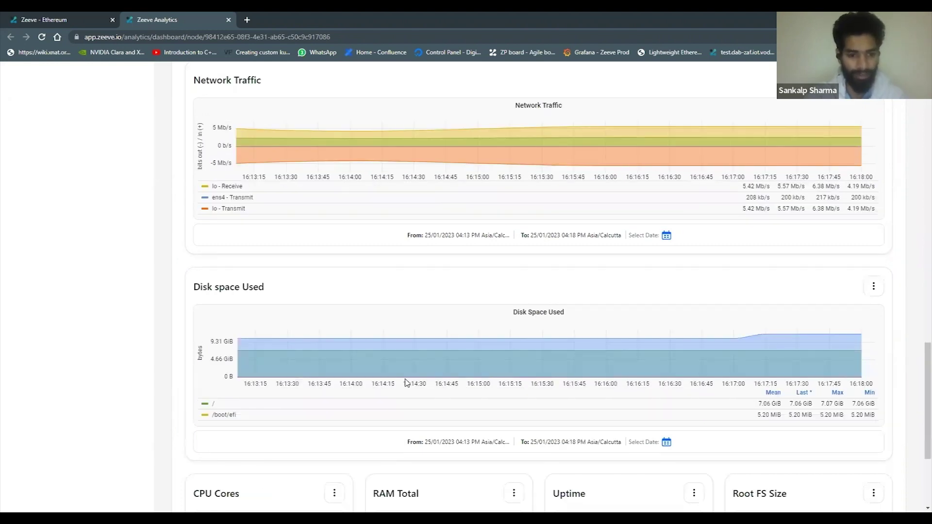
pyautogui.scroll(-1, 407, 383)
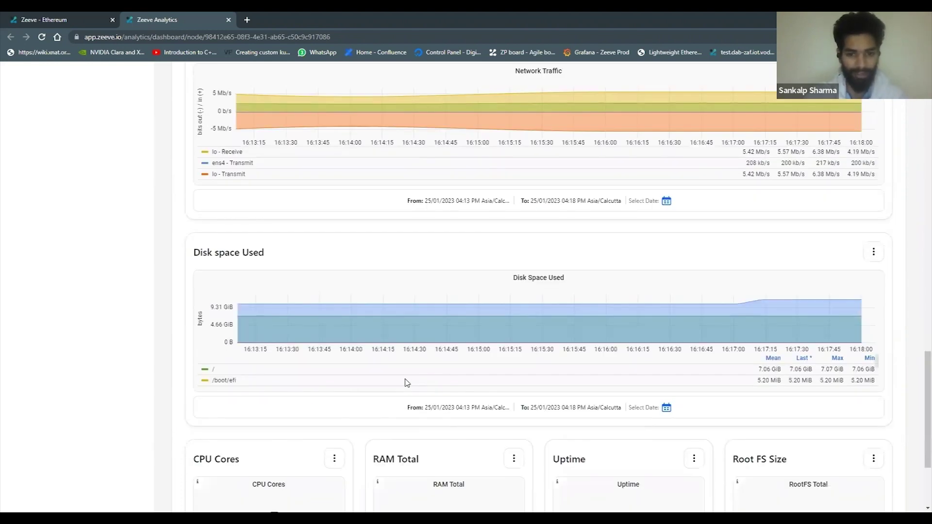
pyautogui.scroll(-1, 407, 383)
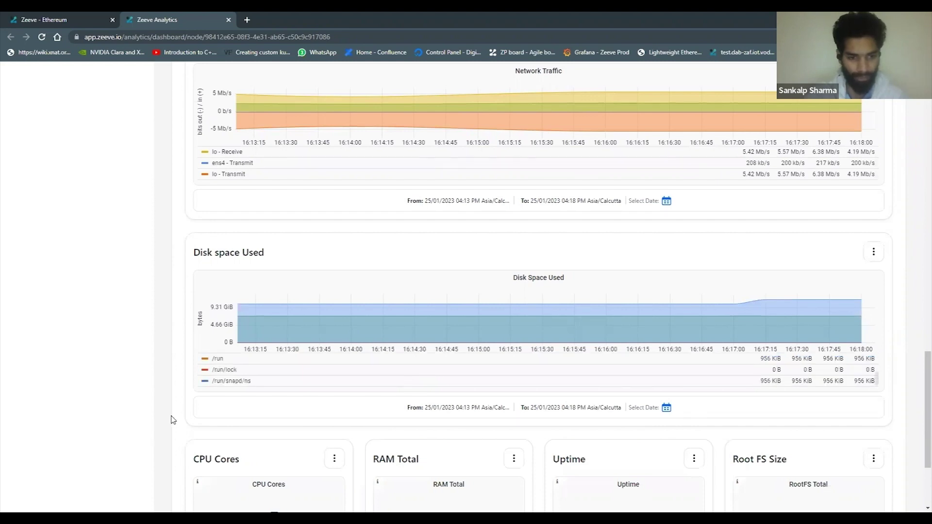
# - Check the node's CPU Cores, RAM Total, Uptime and Root FS Size, and return to the start of the dashboard
pyautogui.scroll(-2, 242, 320)
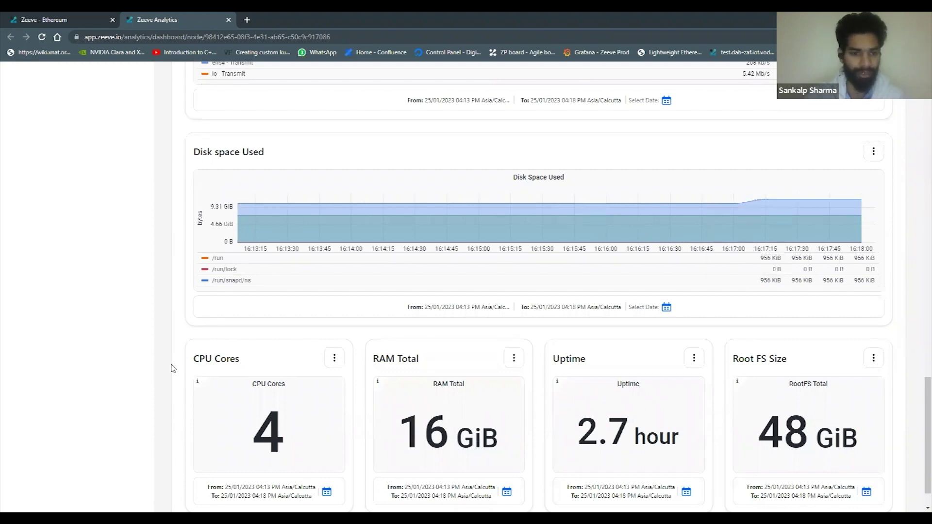
pyautogui.scroll(-1, 233, 355)
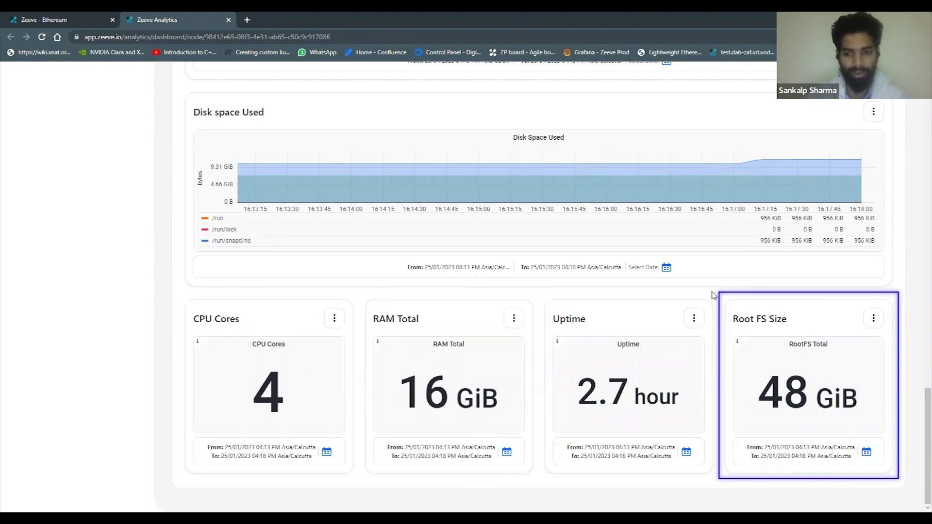
pyautogui.scroll(1, 714, 295)
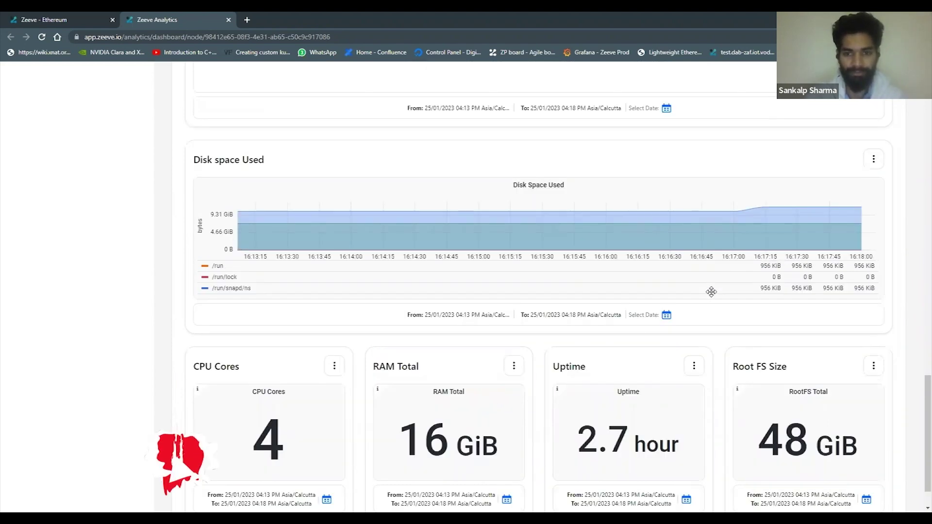
pyautogui.scroll(20, 710, 294)
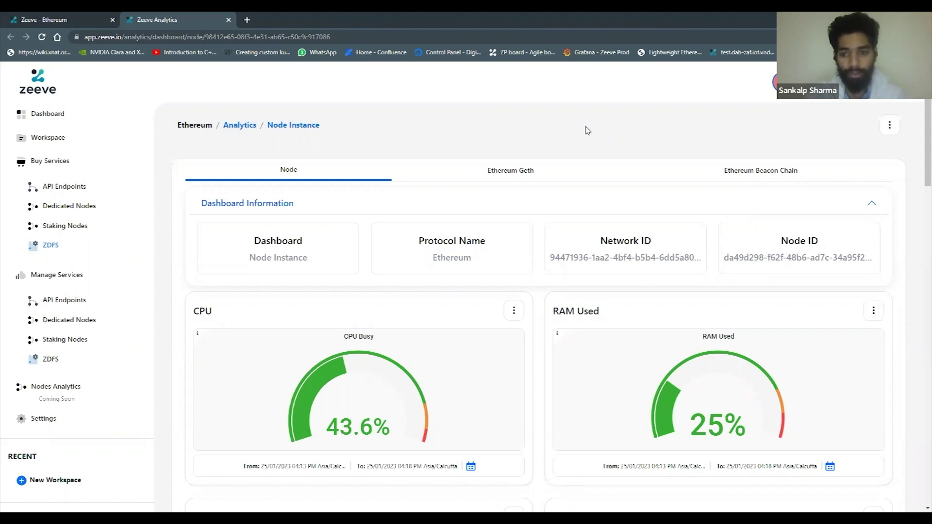
# - Open the Ethereum Geth analytics and examine the Current Block, Last Received Block and Peer Count
pyautogui.click(523, 173)
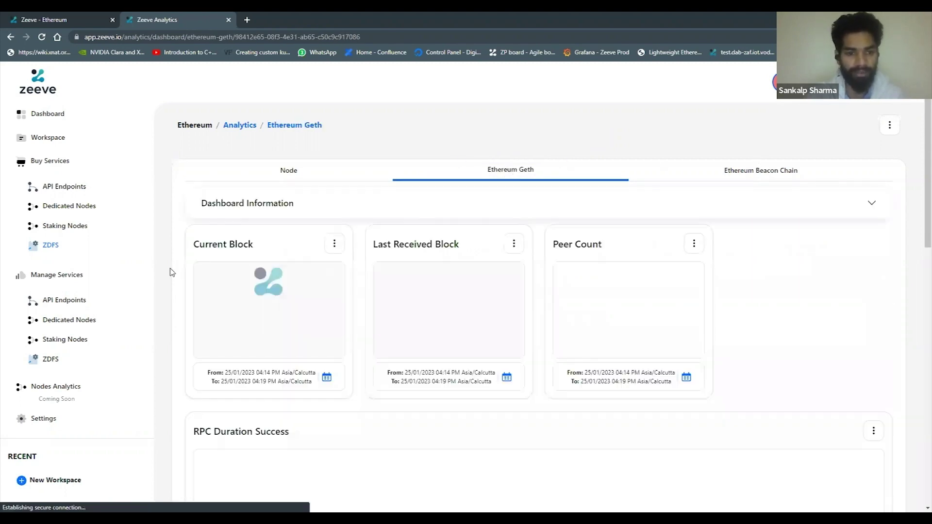
pyautogui.scroll(-1, 176, 310)
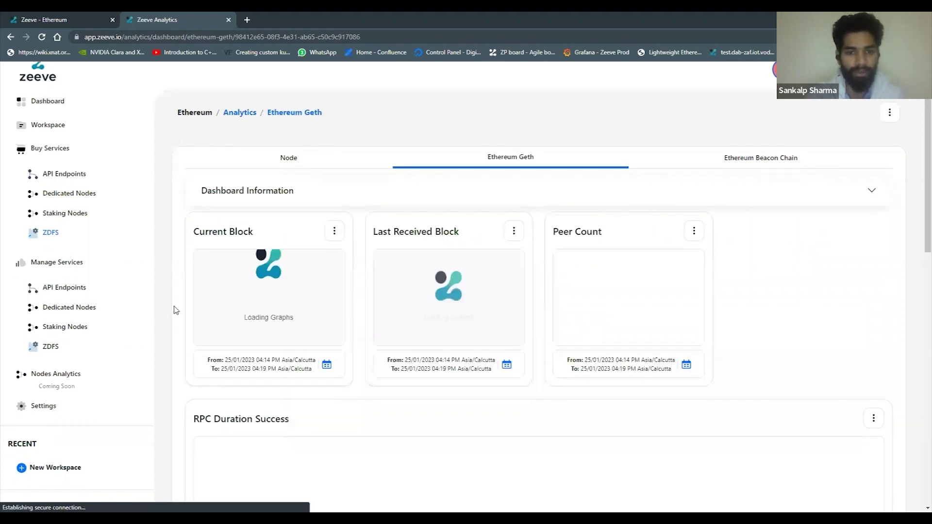
pyautogui.scroll(-2, 176, 310)
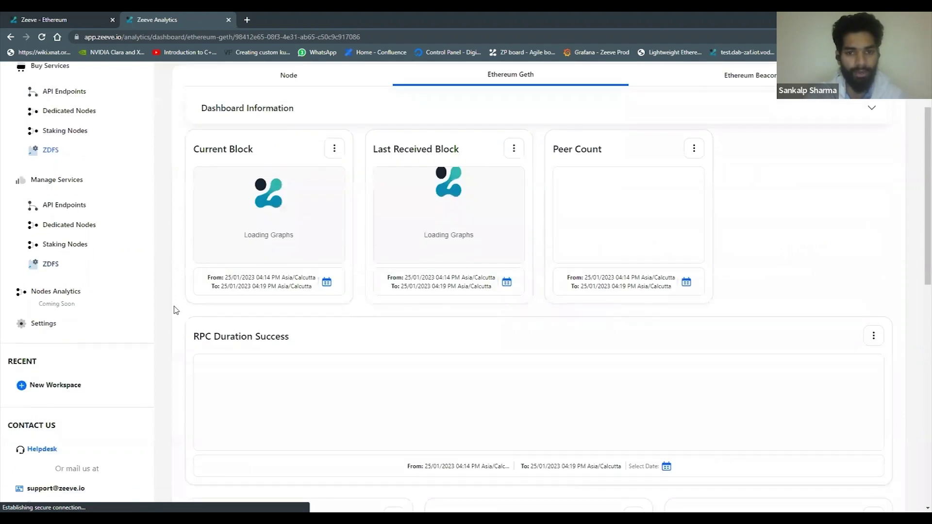
pyautogui.scroll(-1, 176, 310)
pyautogui.scroll(-1, 176, 310)
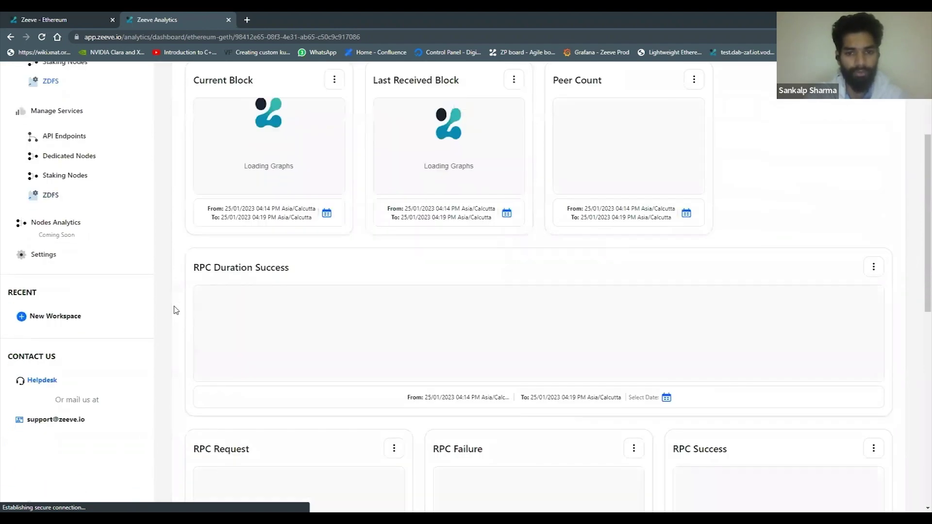
pyautogui.scroll(3, 175, 311)
pyautogui.scroll(-2, 176, 310)
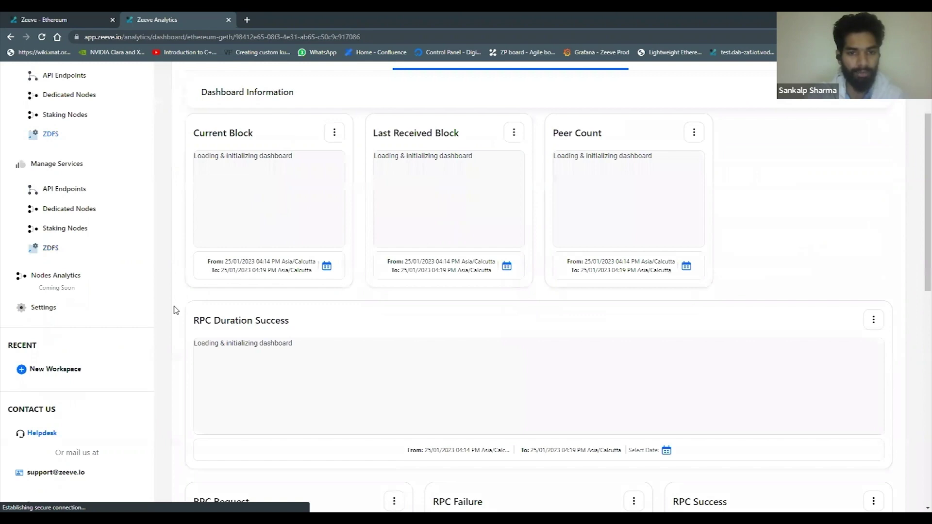
pyautogui.scroll(-1, 175, 310)
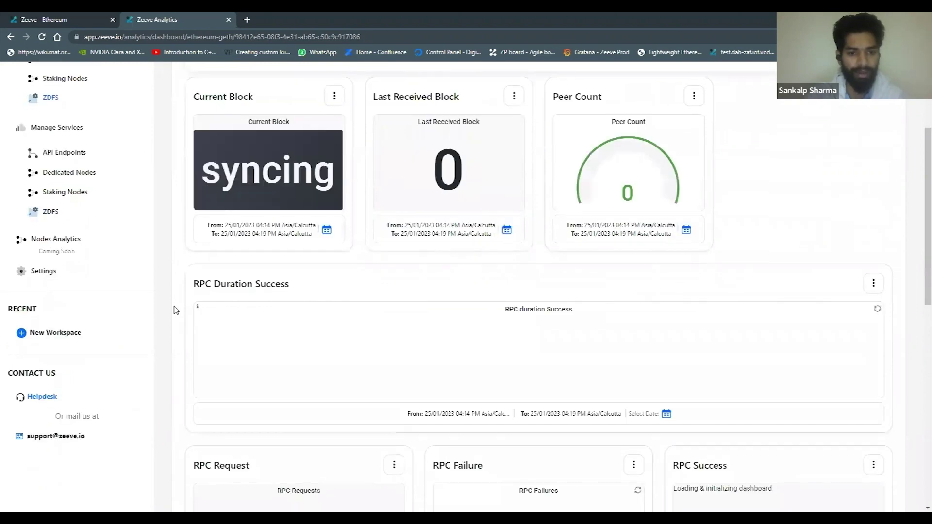
# - Examine the Geth RPC Duration Success graph and the RPC Request, RPC Failure and RPC Success metrics
pyautogui.scroll(-2, 176, 310)
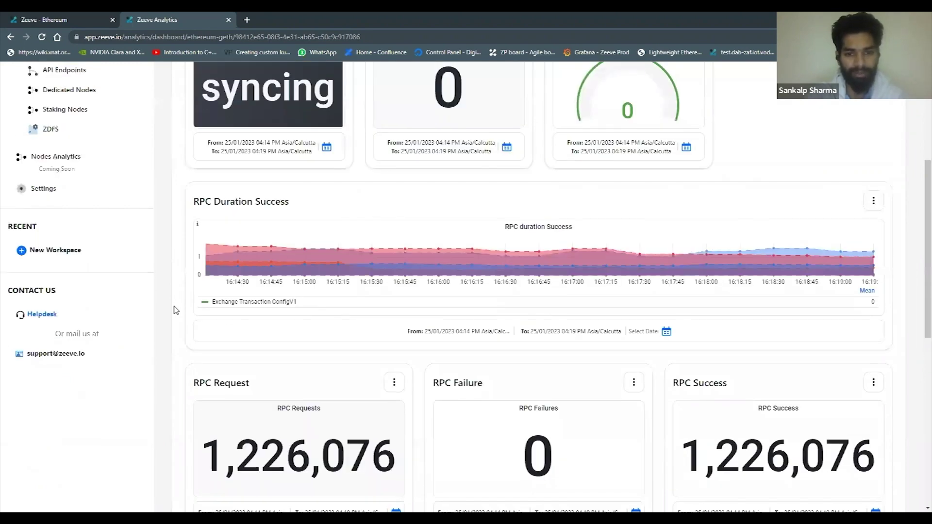
pyautogui.scroll(-1, 176, 310)
pyautogui.scroll(-1, 176, 310)
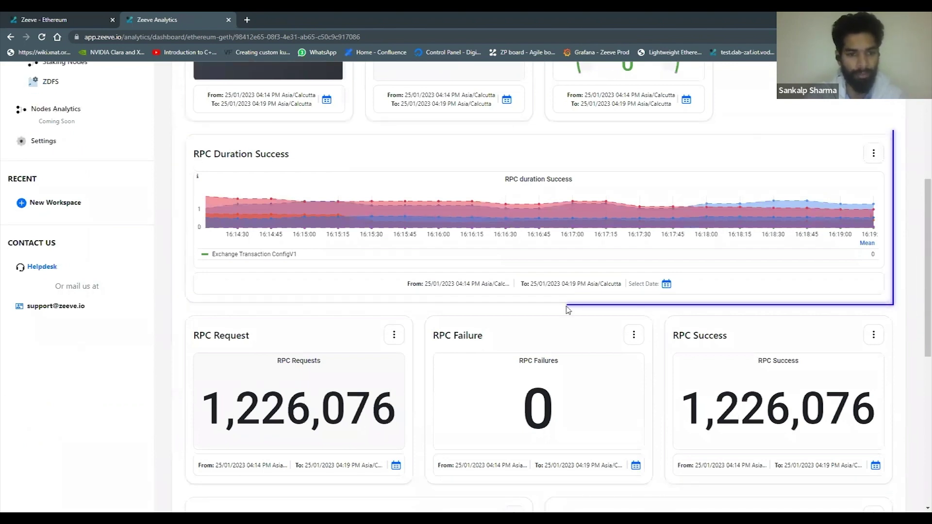
pyautogui.scroll(-2, 472, 363)
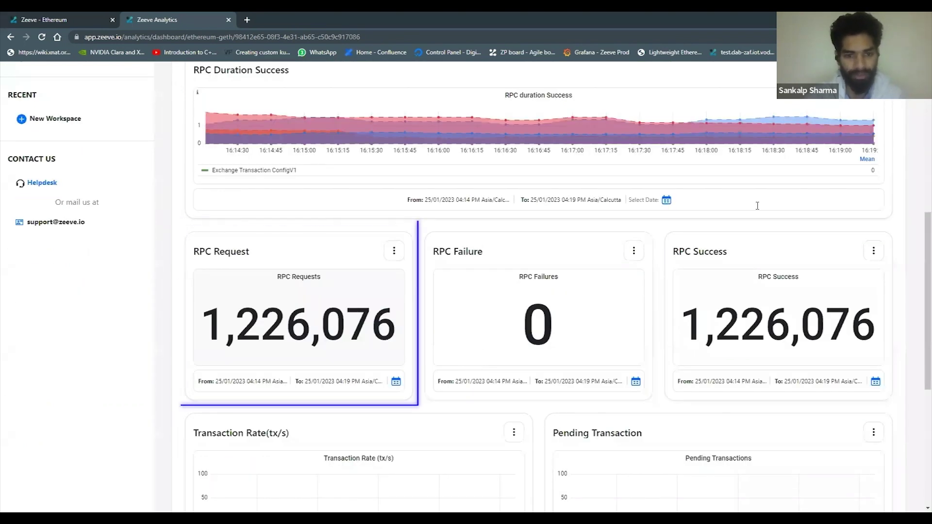
# - Review the Geth Transaction Rate, Pending Transaction, Network Traffic/sec and Disk Activity/sec metrics
pyautogui.scroll(-3, 506, 270)
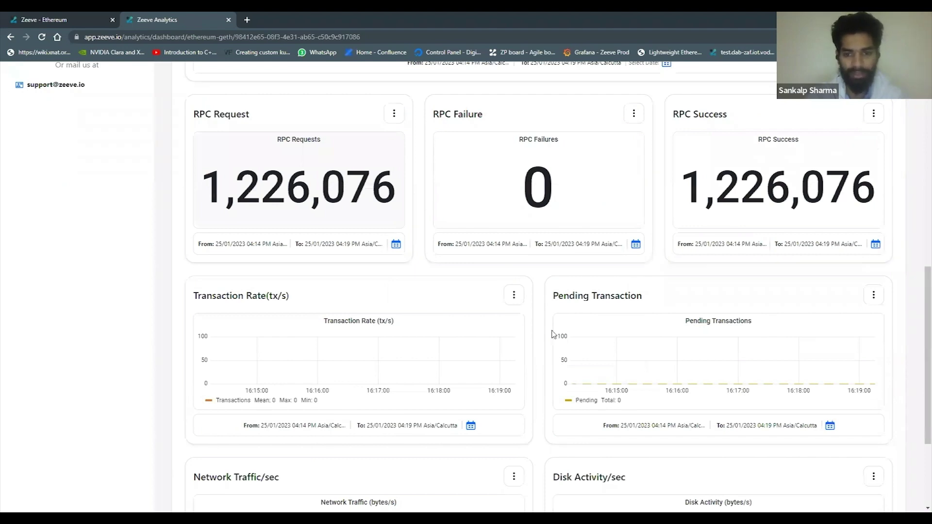
pyautogui.scroll(-2, 551, 335)
pyautogui.scroll(-1, 549, 342)
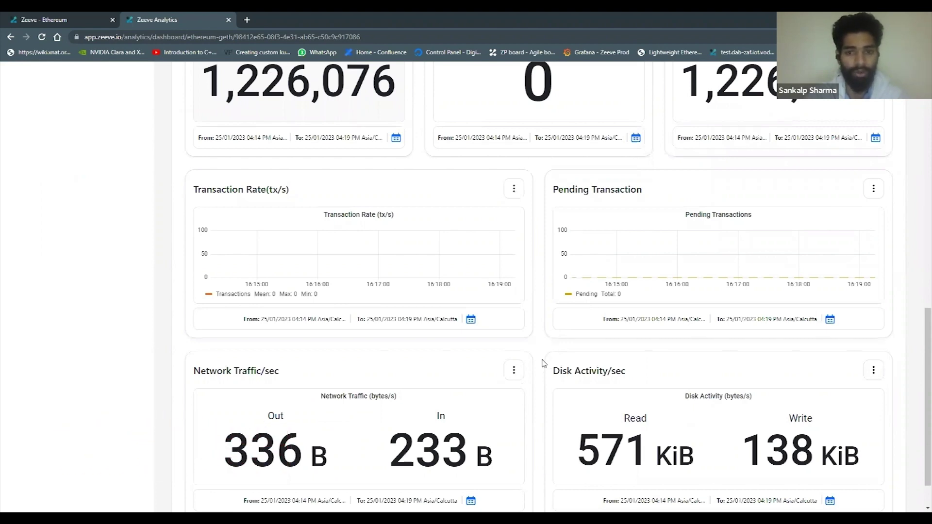
pyautogui.scroll(-1, 543, 364)
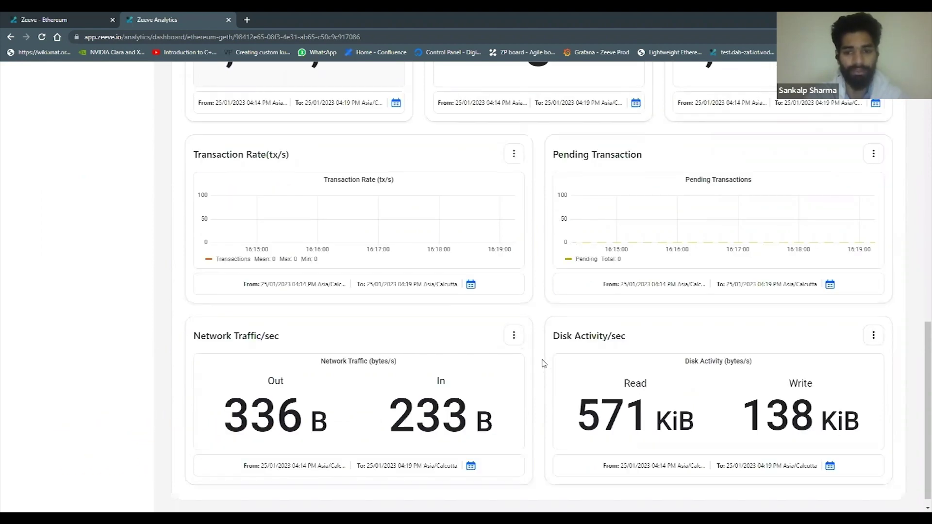
pyautogui.scroll(-1, 544, 363)
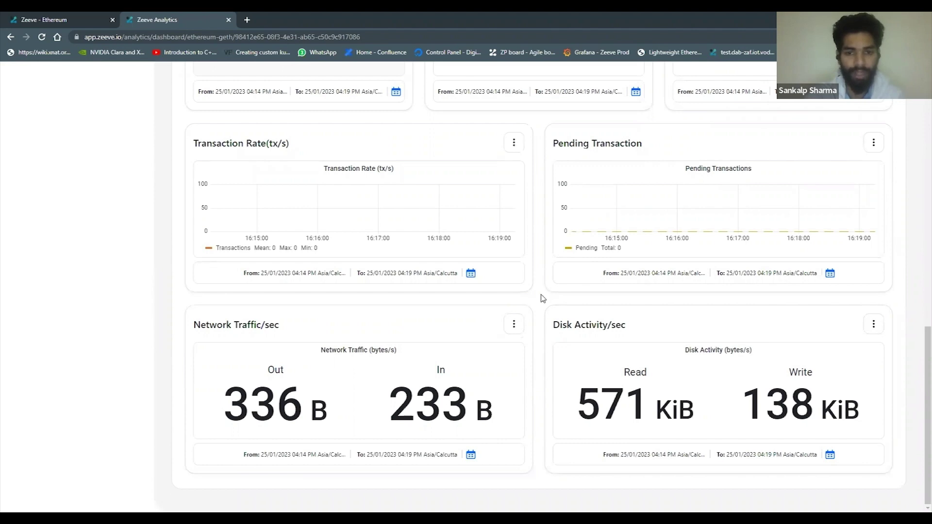
# - Open the Ethereum Beacon Chain analytics and examine the Slots, Epochs, Peer Count and Peers metrics
pyautogui.scroll(10, 543, 299)
pyautogui.click(759, 173)
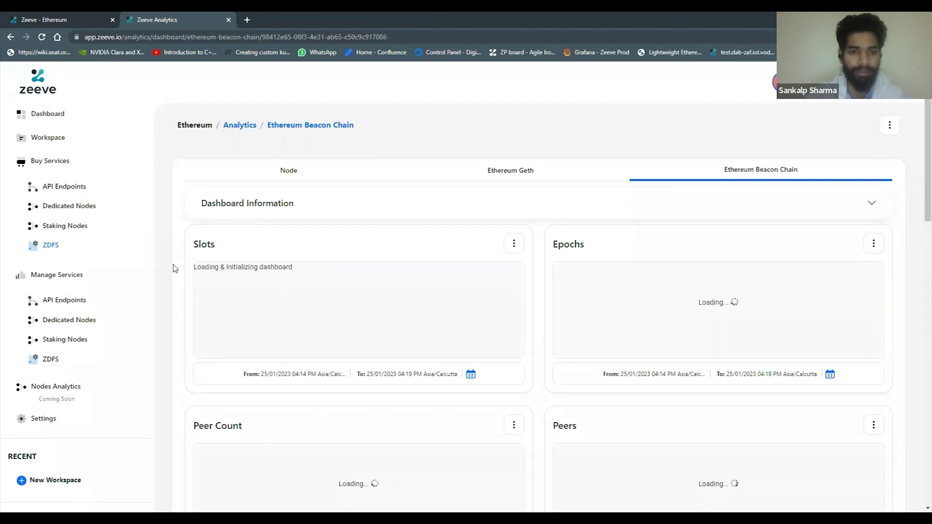
pyautogui.scroll(-1, 264, 270)
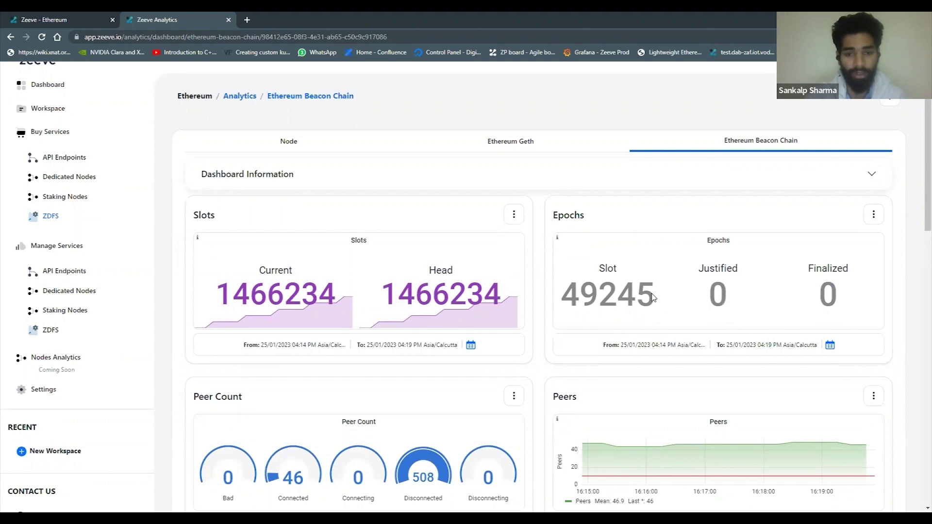
pyautogui.scroll(-3, 534, 343)
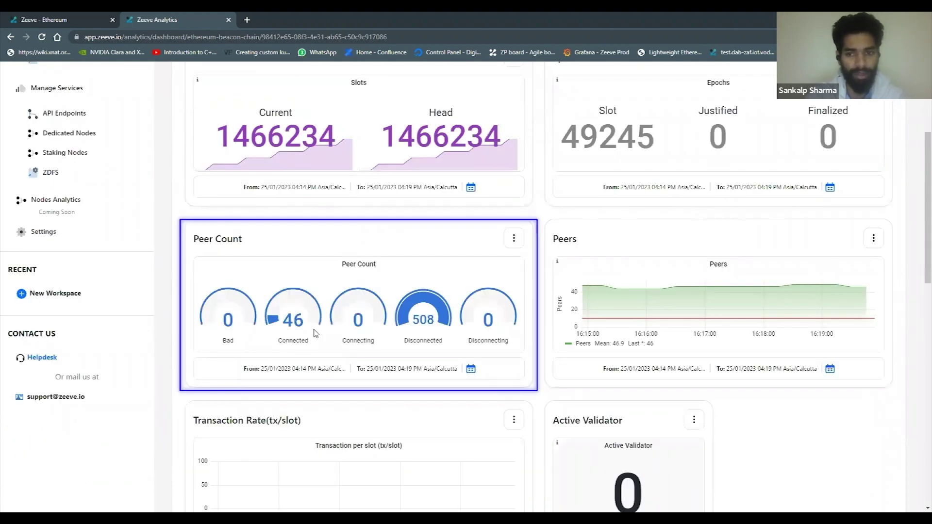
pyautogui.scroll(1, 314, 333)
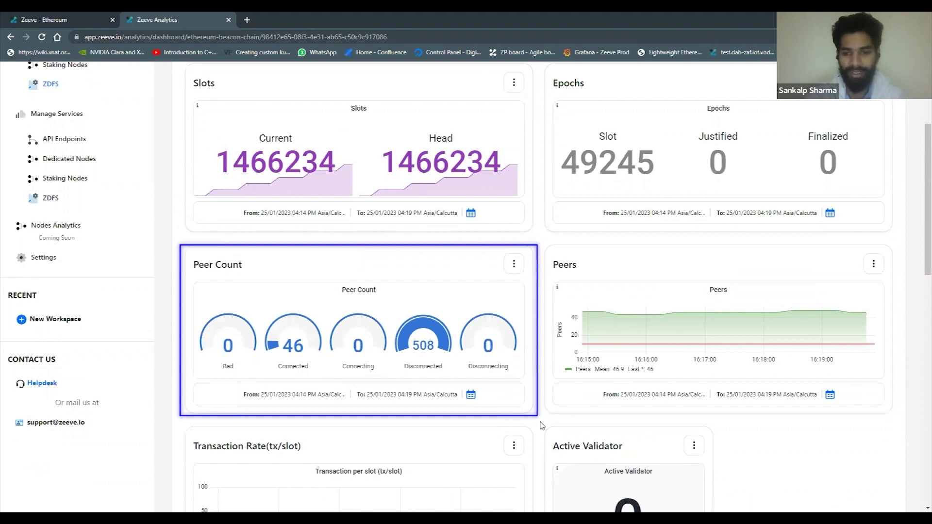
# - Examine the Beacon Chain Transaction Rate, Active Validator, Incoming/Outgoing TCP and Participation Rate metrics
pyautogui.scroll(-1, 542, 425)
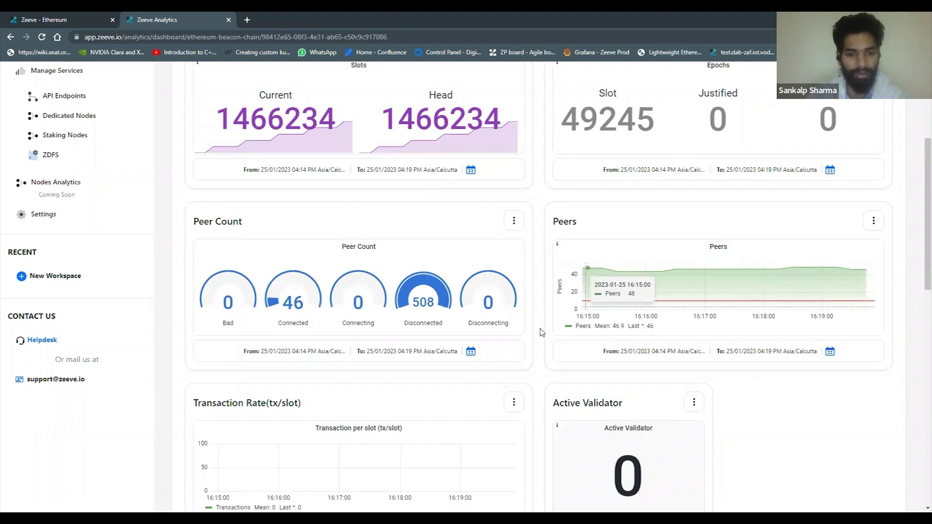
pyautogui.scroll(-2, 542, 333)
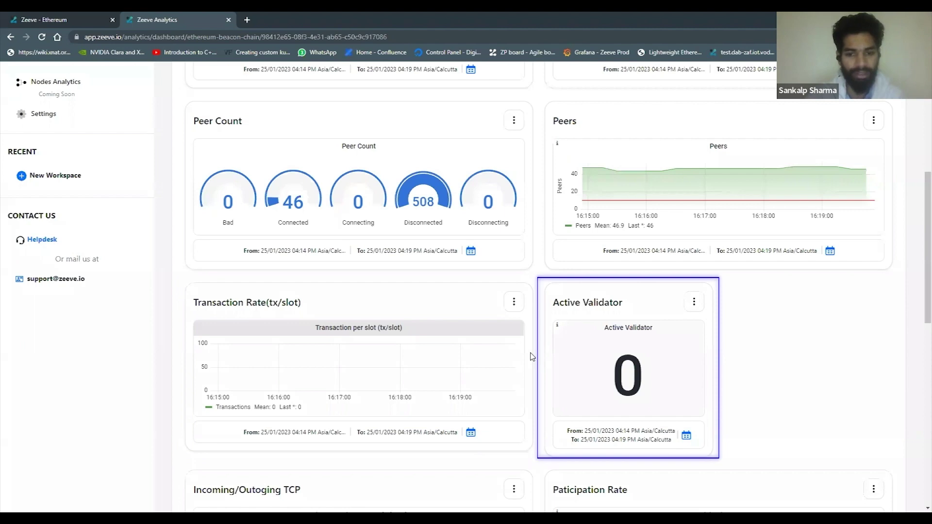
pyautogui.scroll(-2, 533, 357)
pyautogui.scroll(-2, 533, 357)
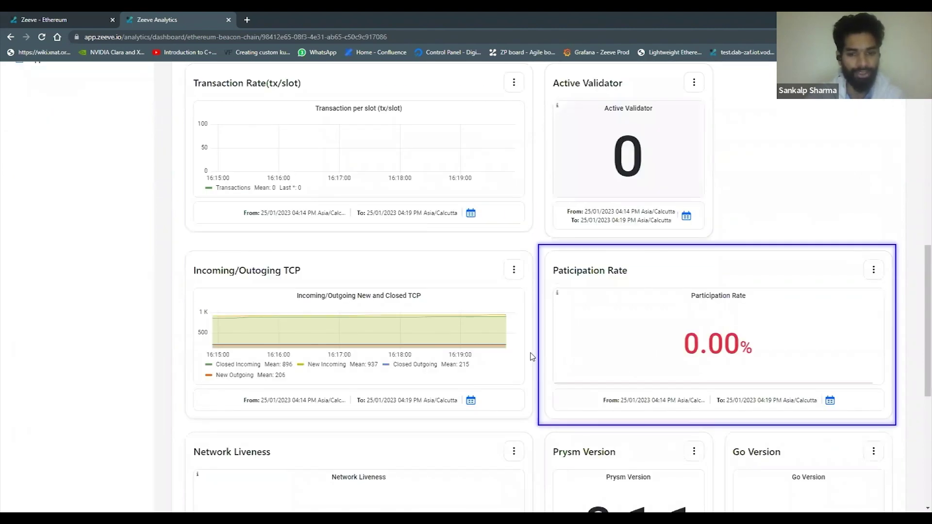
# - Review the Beacon Chain Network Liveness, Prysm Version, Go Version, Disk Usage and Process Uptime metrics
pyautogui.scroll(-3, 533, 357)
pyautogui.scroll(-2, 532, 357)
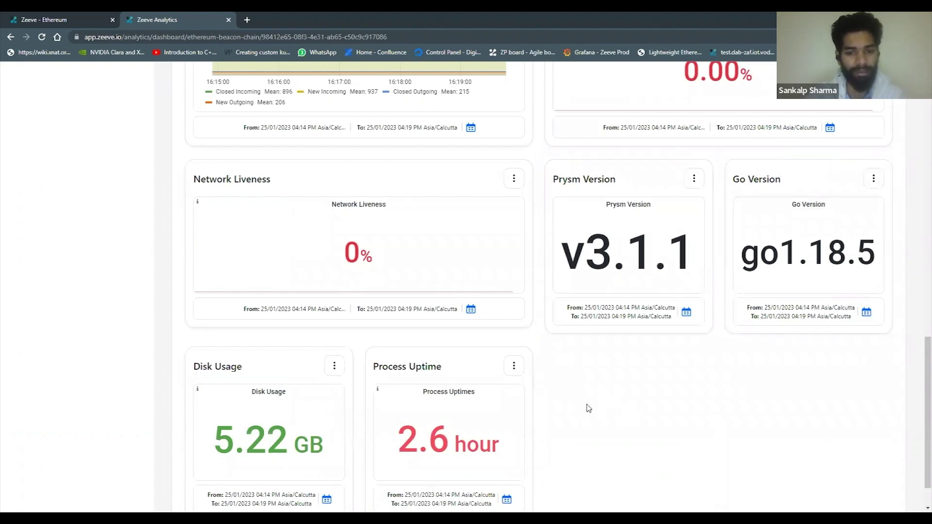
pyautogui.scroll(-1, 569, 407)
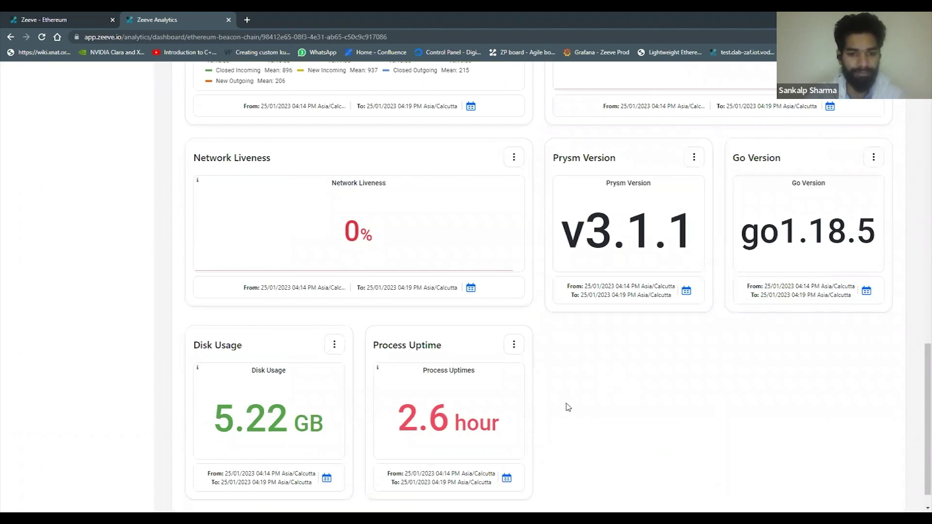
pyautogui.scroll(-1, 568, 407)
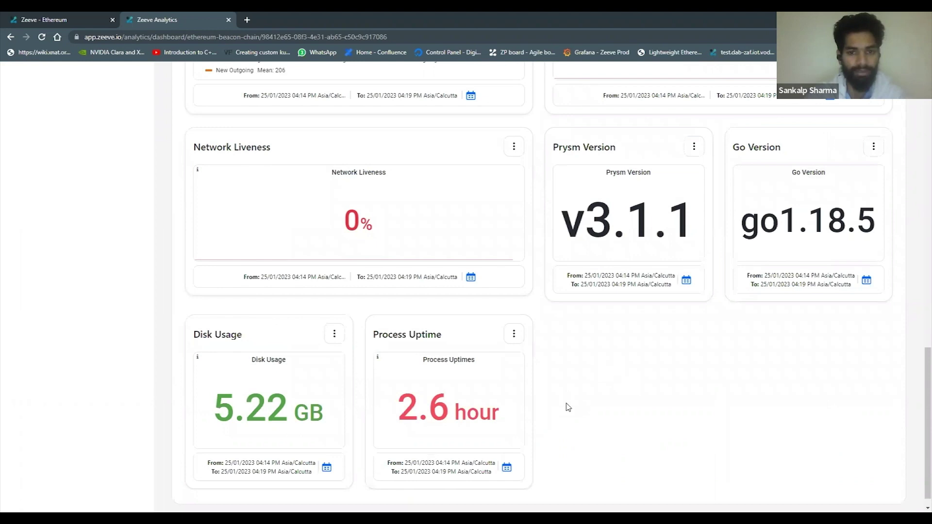
# - Return to the start of the Beacon Chain dashboard and dismiss the notifications panel
pyautogui.scroll(7, 540, 285)
pyautogui.scroll(10, 525, 152)
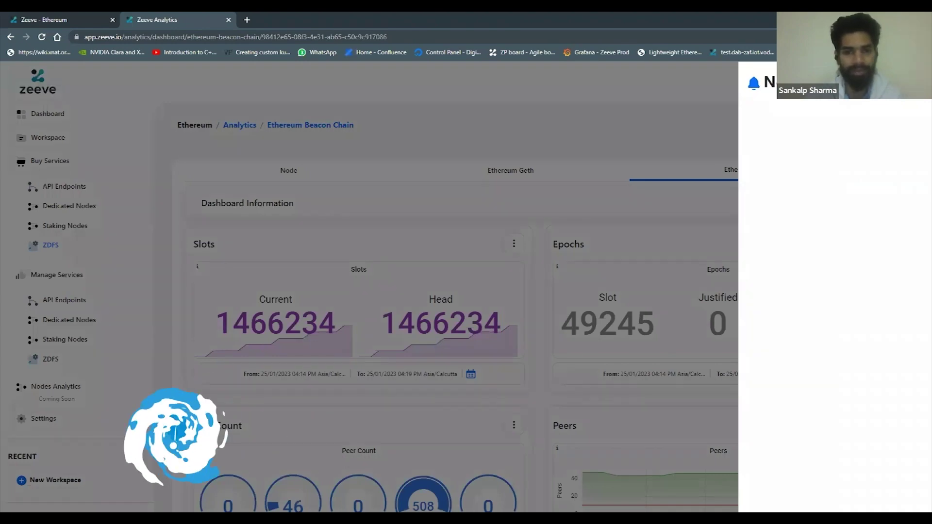
pyautogui.click(721, 126)
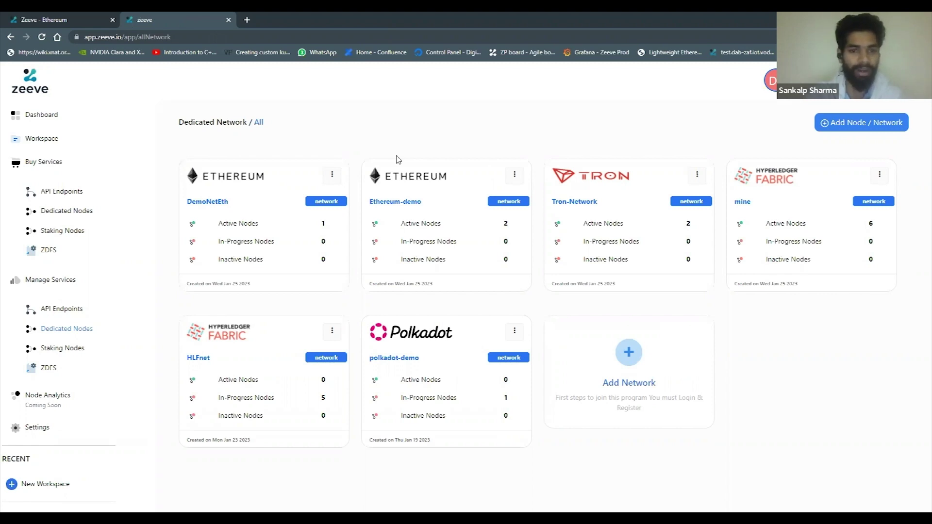
# - Open the Ethereum-demo network and review its nodes, Node Info, Endpoints and Example Connection Snippet
pyautogui.click(401, 205)
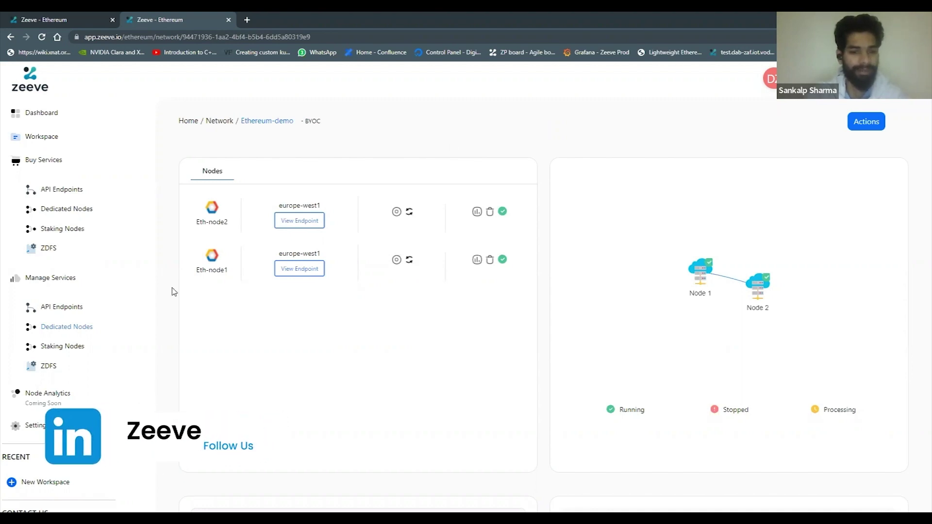
pyautogui.scroll(-6, 172, 291)
pyautogui.scroll(2, 267, 219)
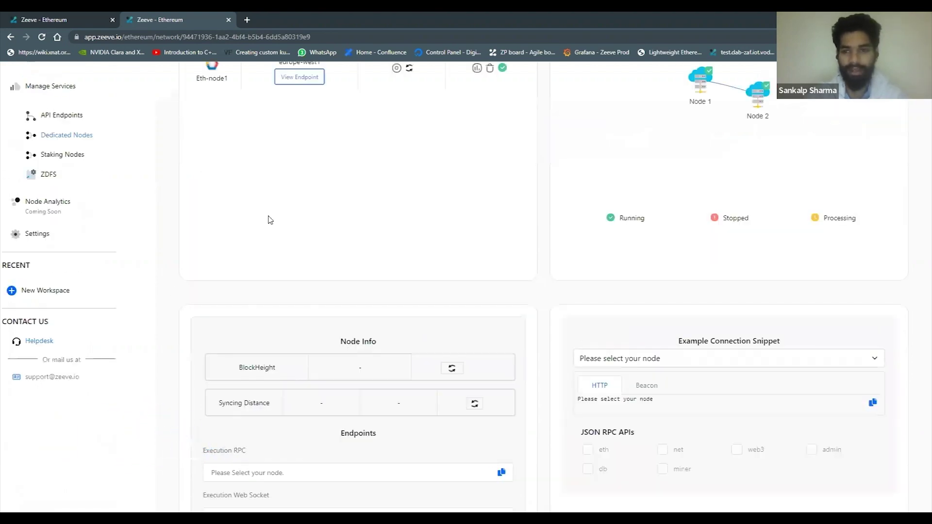
pyautogui.scroll(3, 654, 157)
pyautogui.scroll(1, 544, 291)
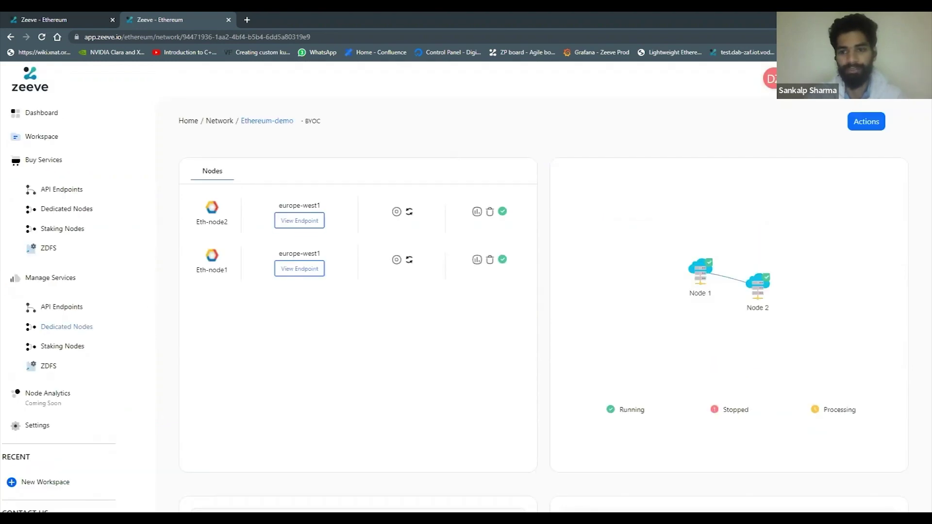
# - View the account menu's profile, account, helpdesk, docs and logout options, and close it
pyautogui.moveTo(825, 99)
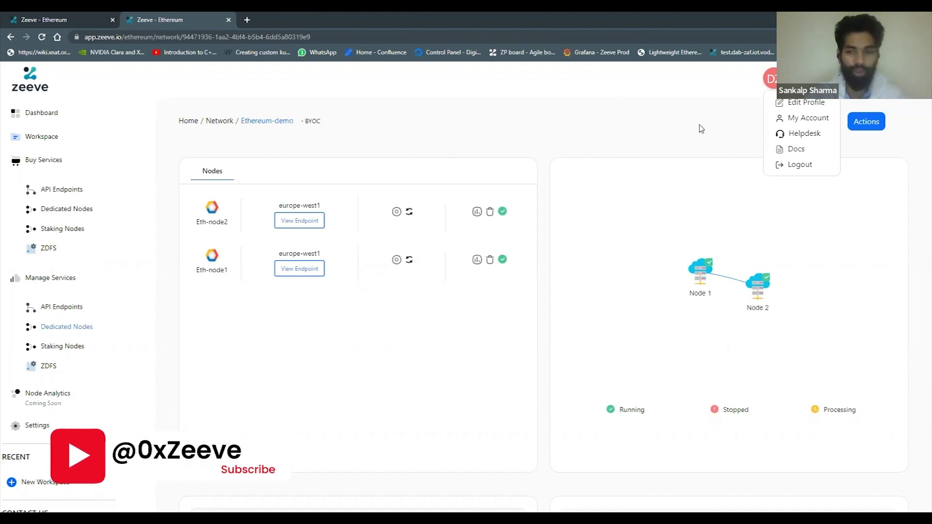
pyautogui.click(607, 113)
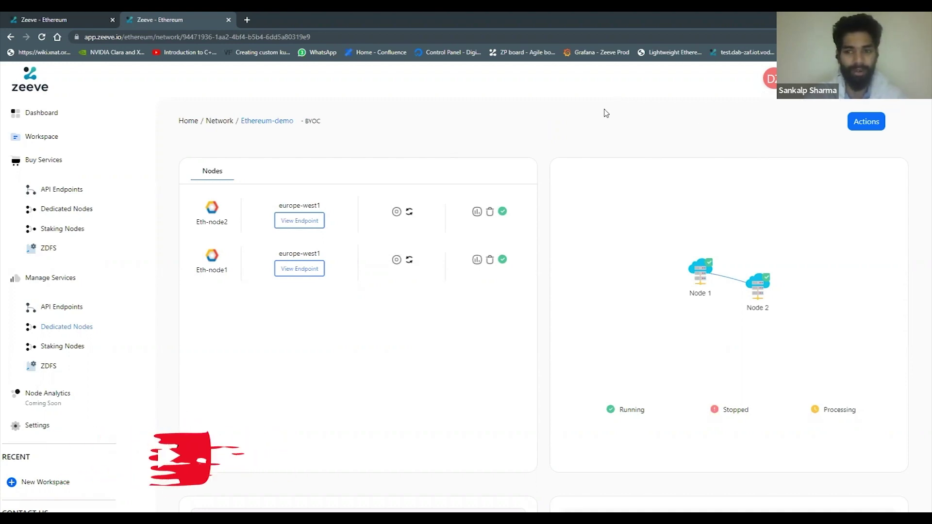